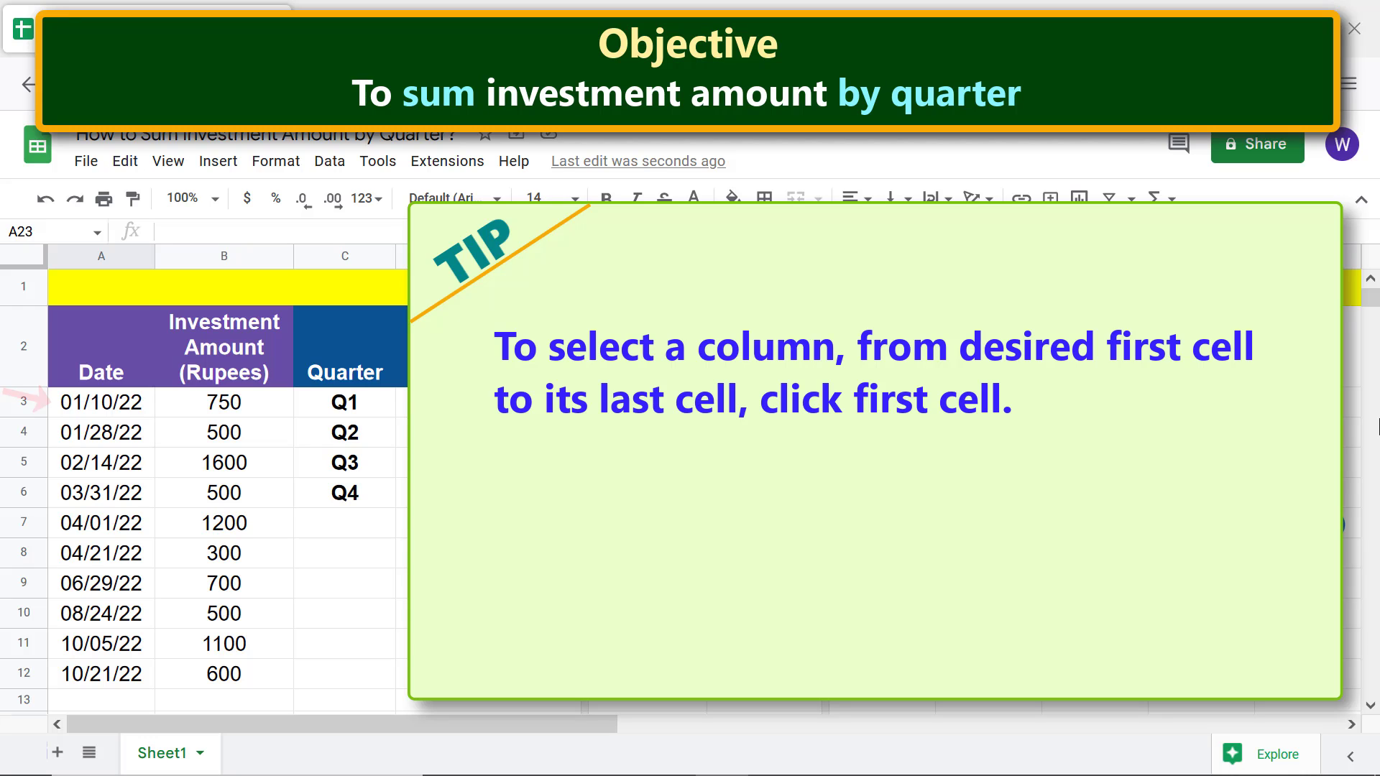
# - Select the dates A3:A1002 and name that range 'date' in the Name box
pyautogui.click(145, 410)
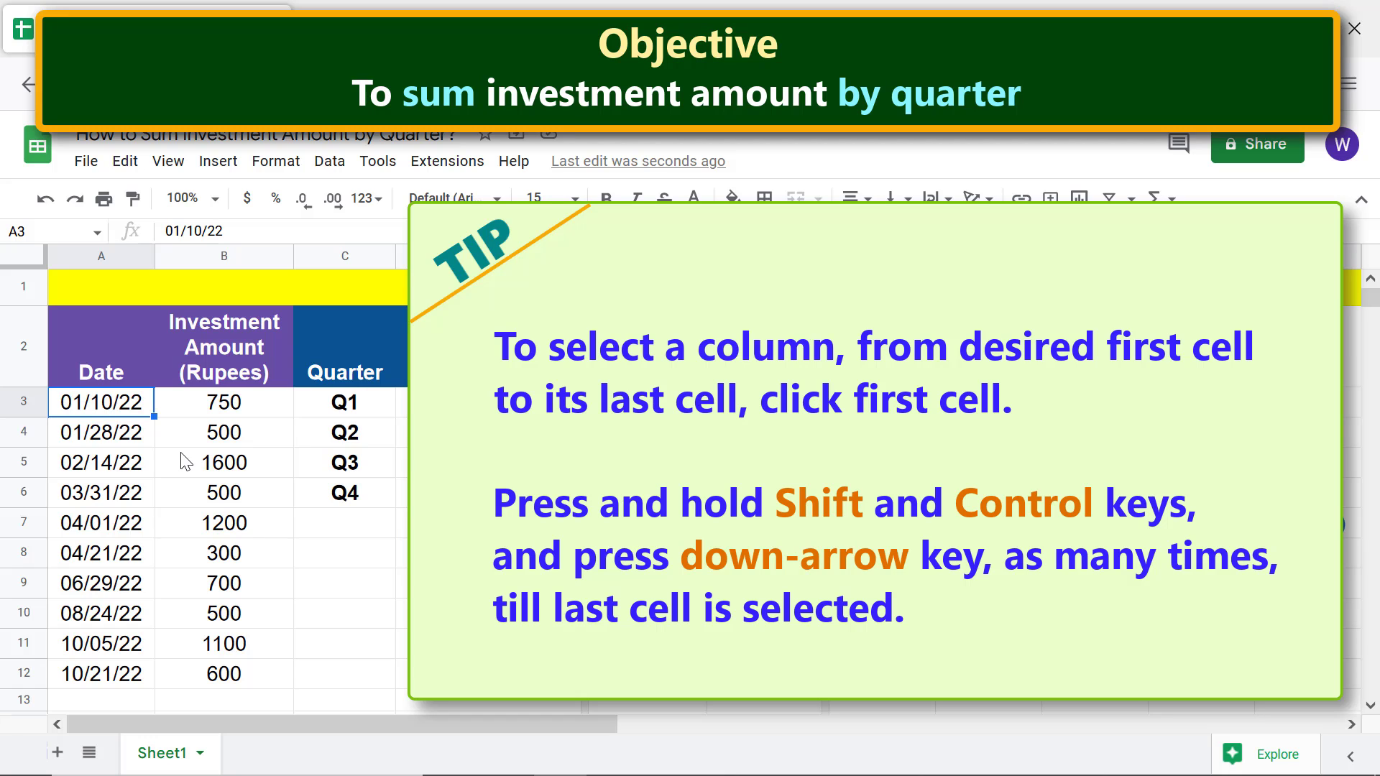
pyautogui.hotkey('ctrl', 'shift', 'Down')
pyautogui.hotkey('ctrl', 'shift', 'Down')
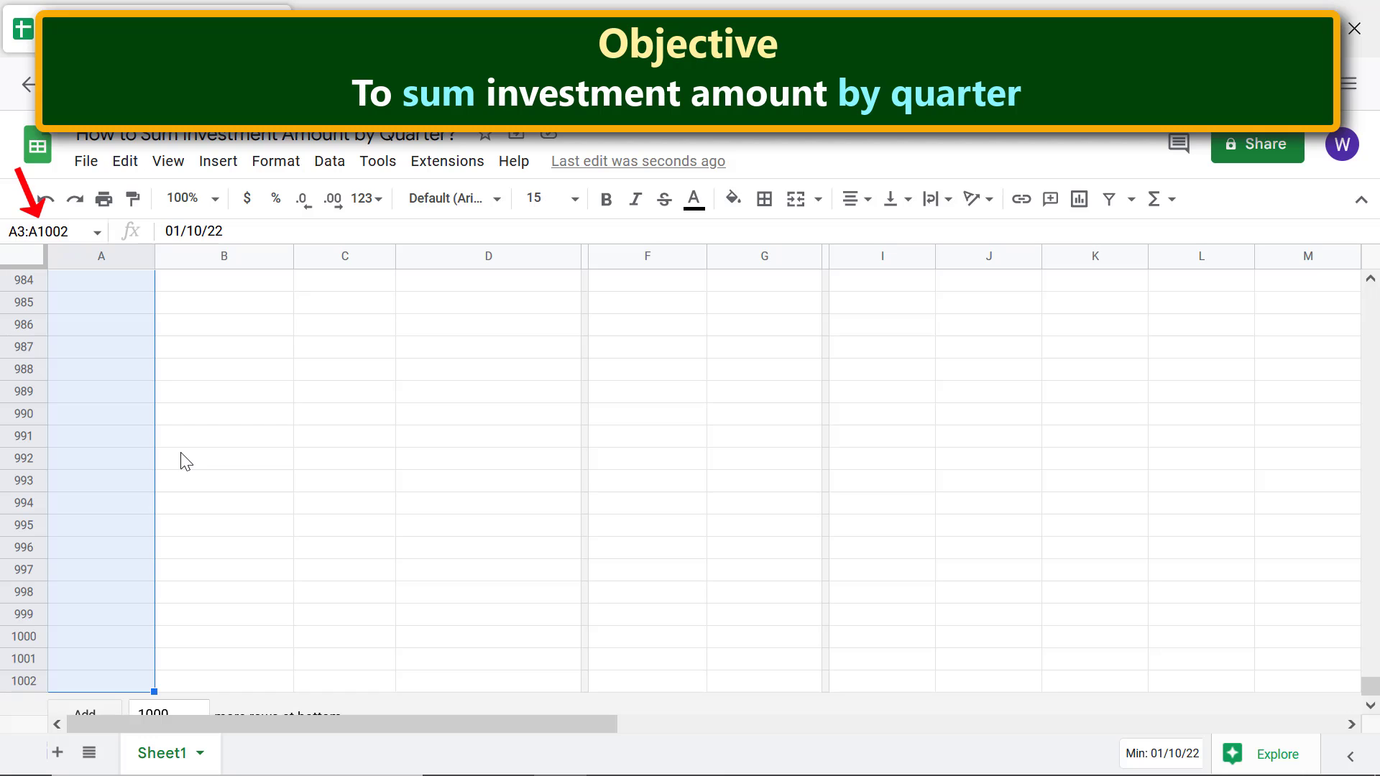
pyautogui.click(68, 232)
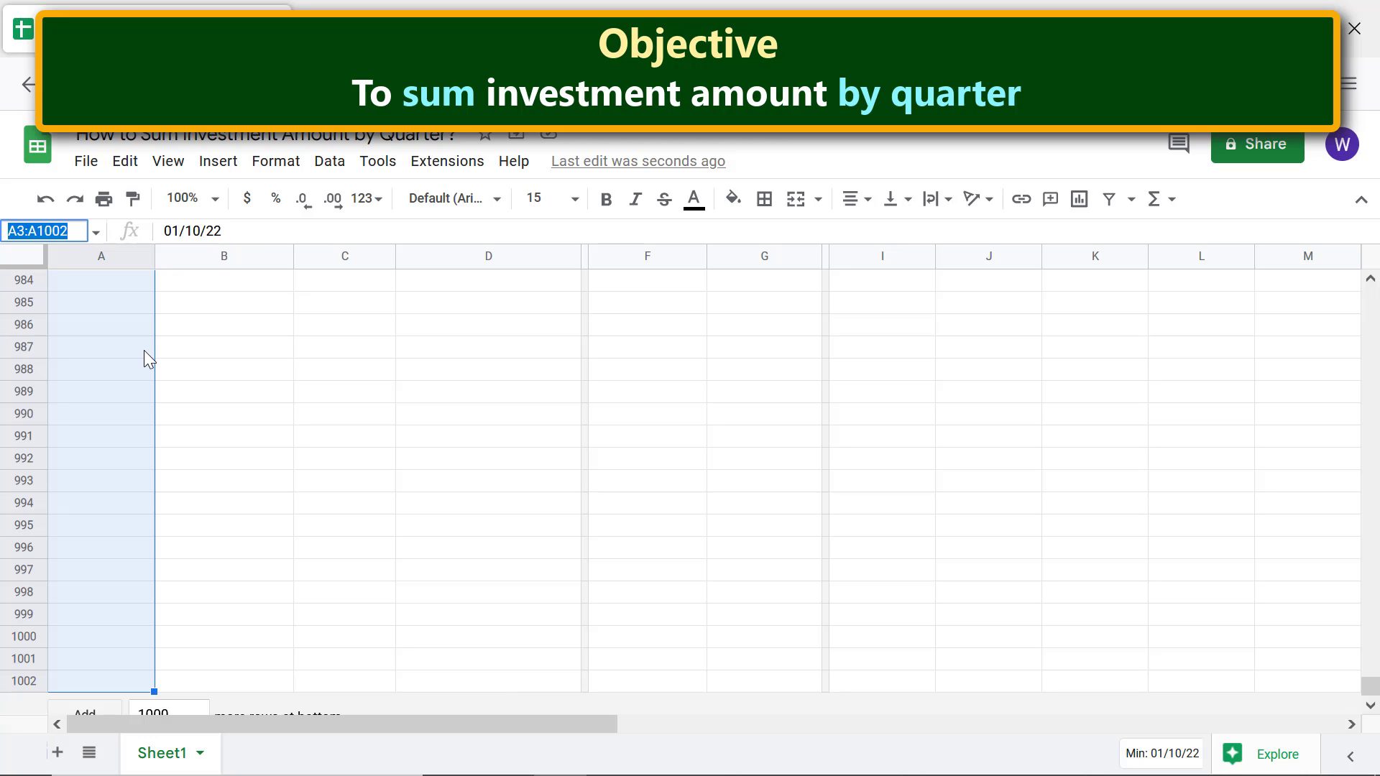
pyautogui.write('date')
pyautogui.press('Return')
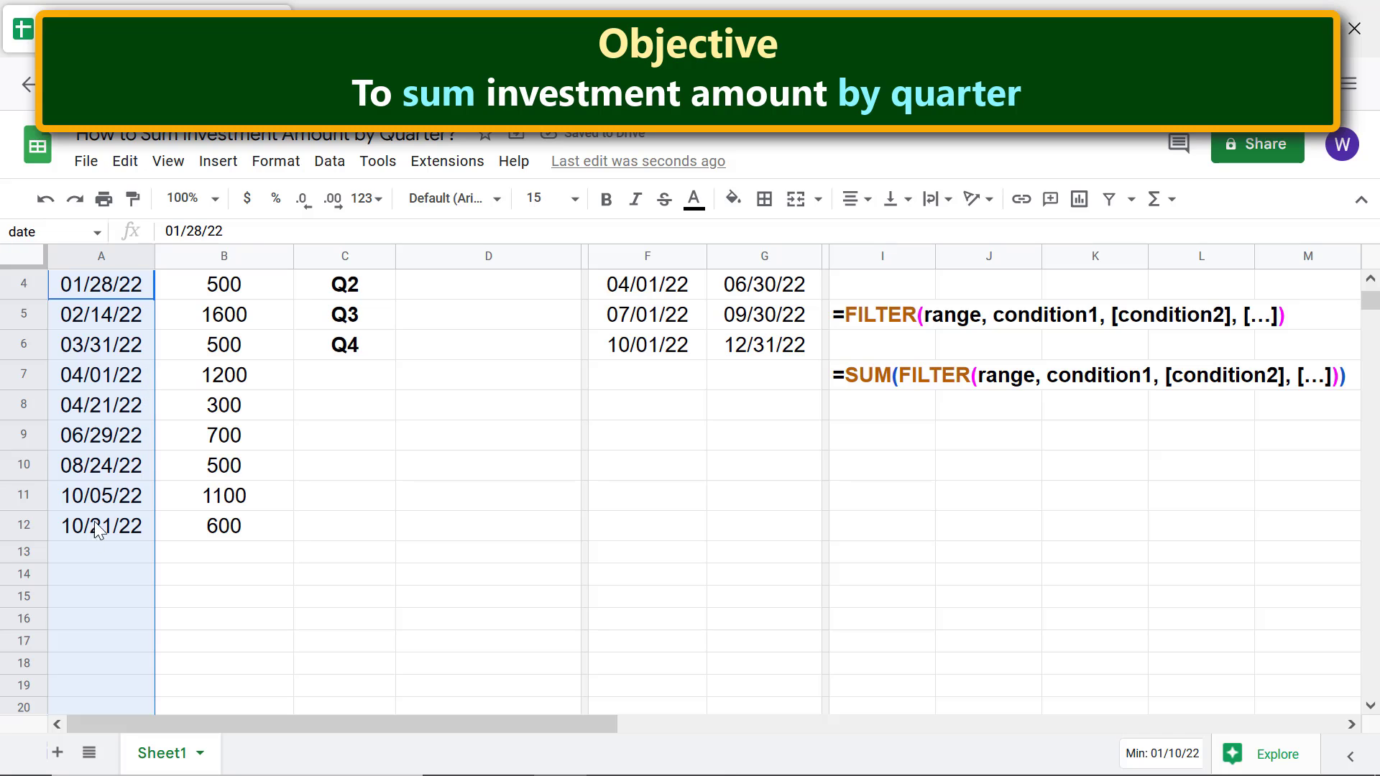
pyautogui.click(80, 570)
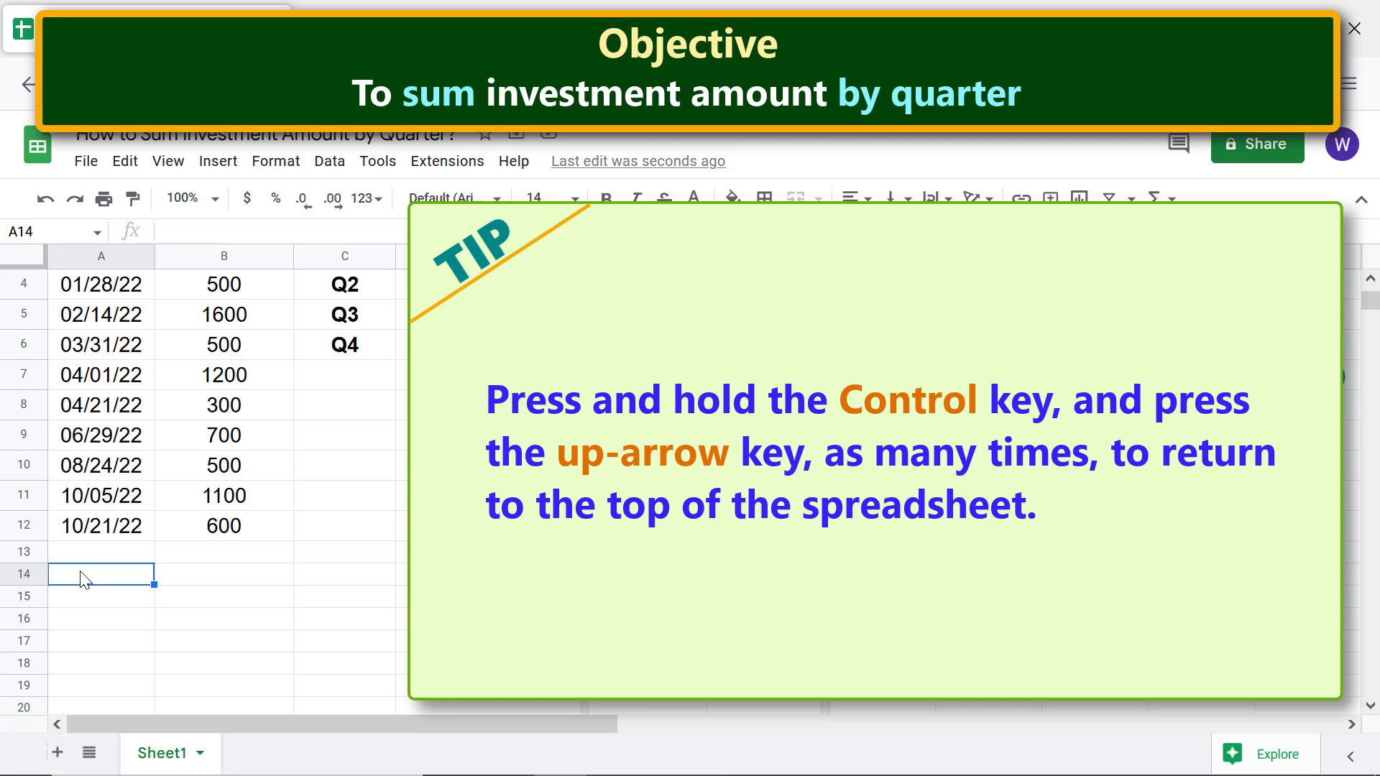
# - Select the amounts B3:B1002 and name that range 'investment_amount'
pyautogui.hotkey('ctrl', 'Up')
pyautogui.hotkey('ctrl', 'Up')
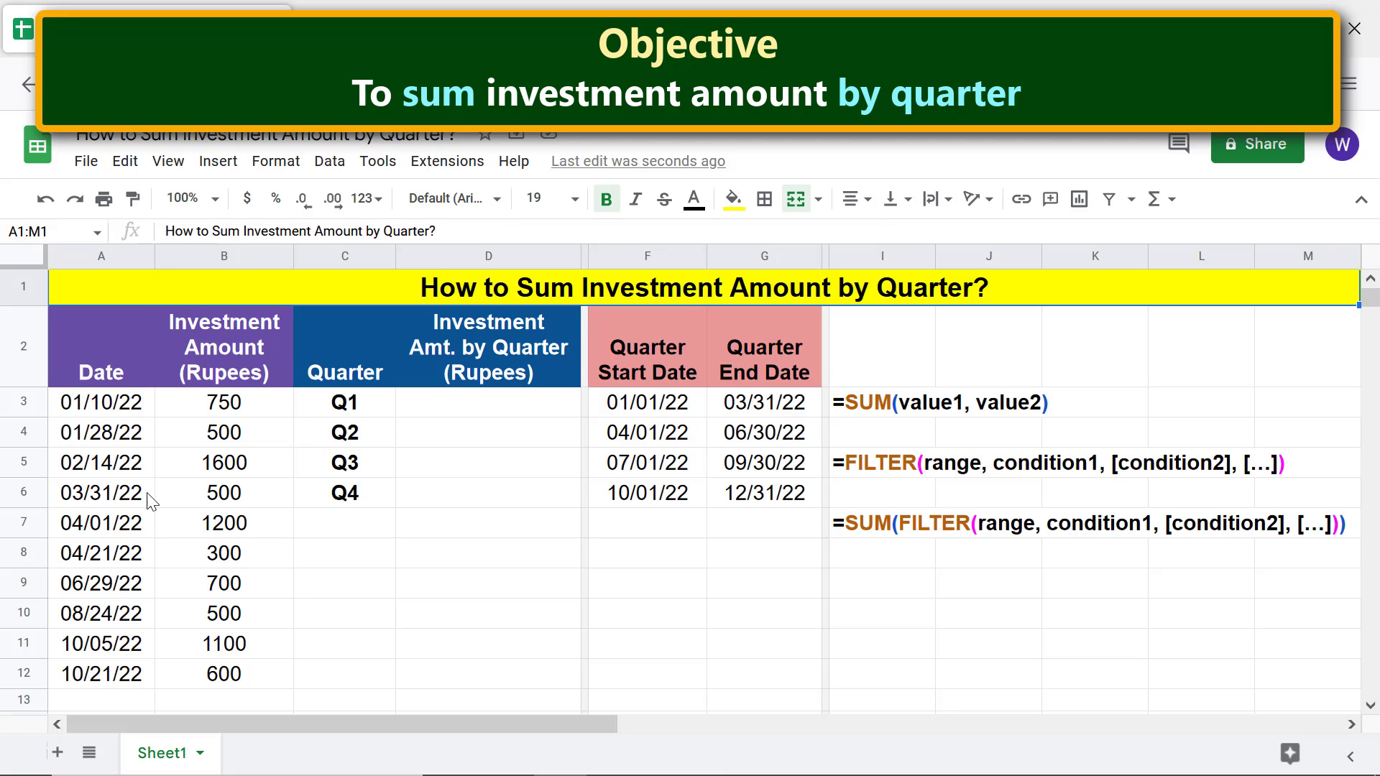
pyautogui.click(253, 406)
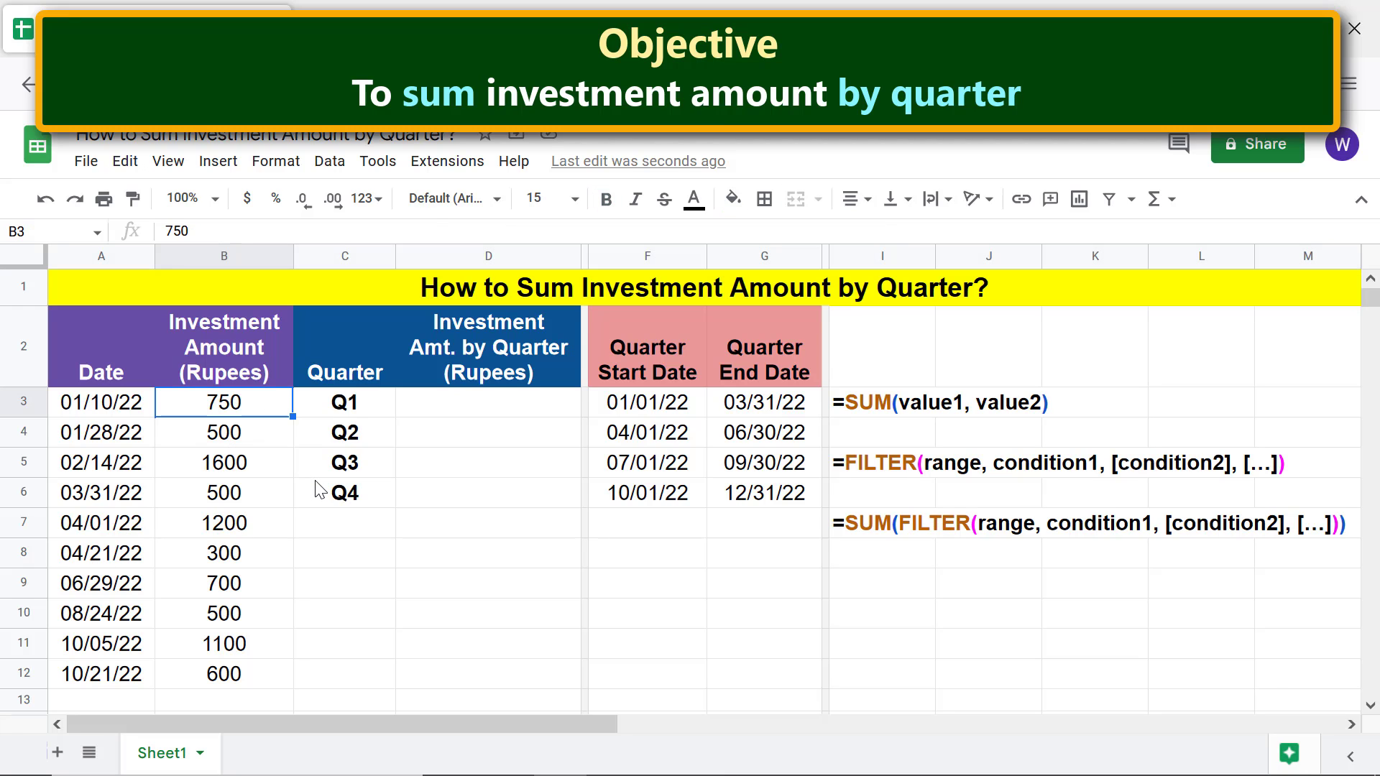
pyautogui.hotkey('ctrl', 'shift', 'Down')
pyautogui.hotkey('ctrl', 'shift', 'Down')
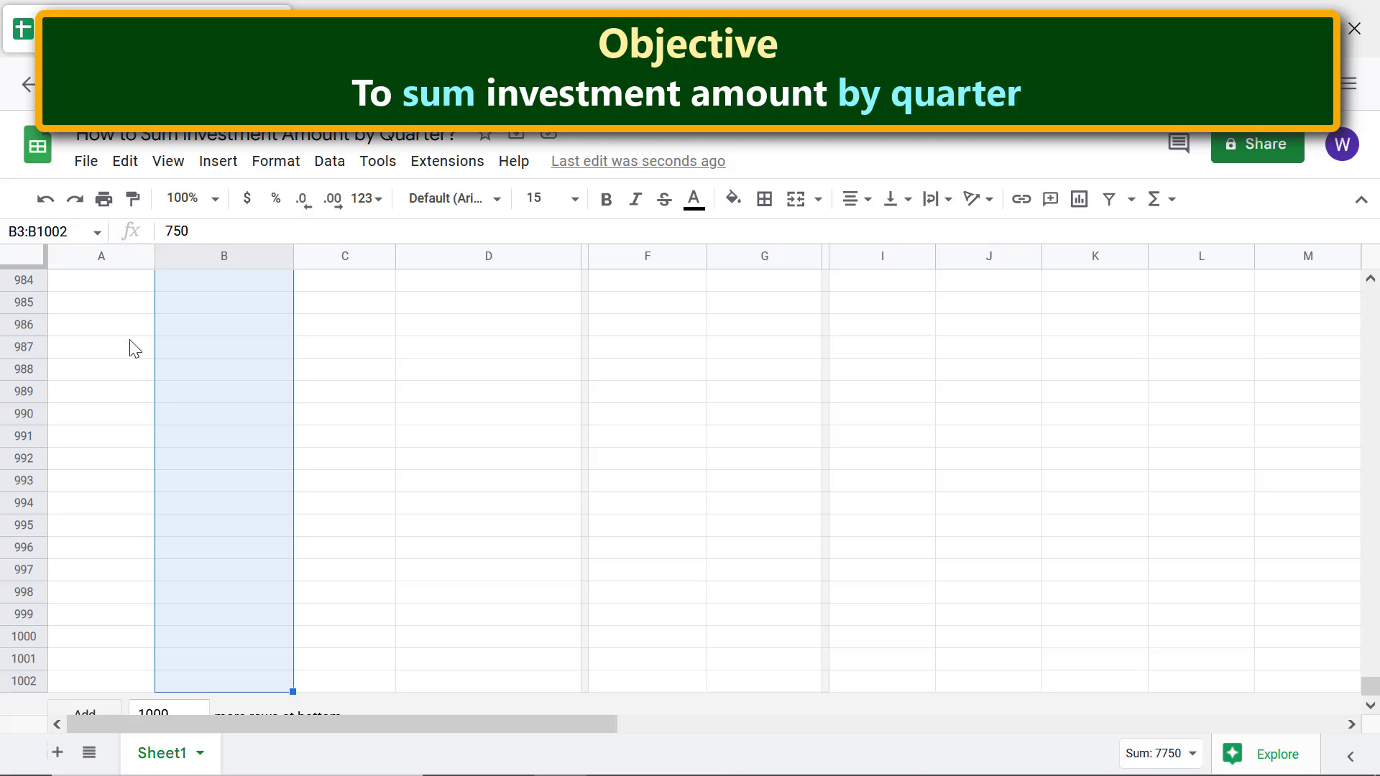
pyautogui.click(71, 231)
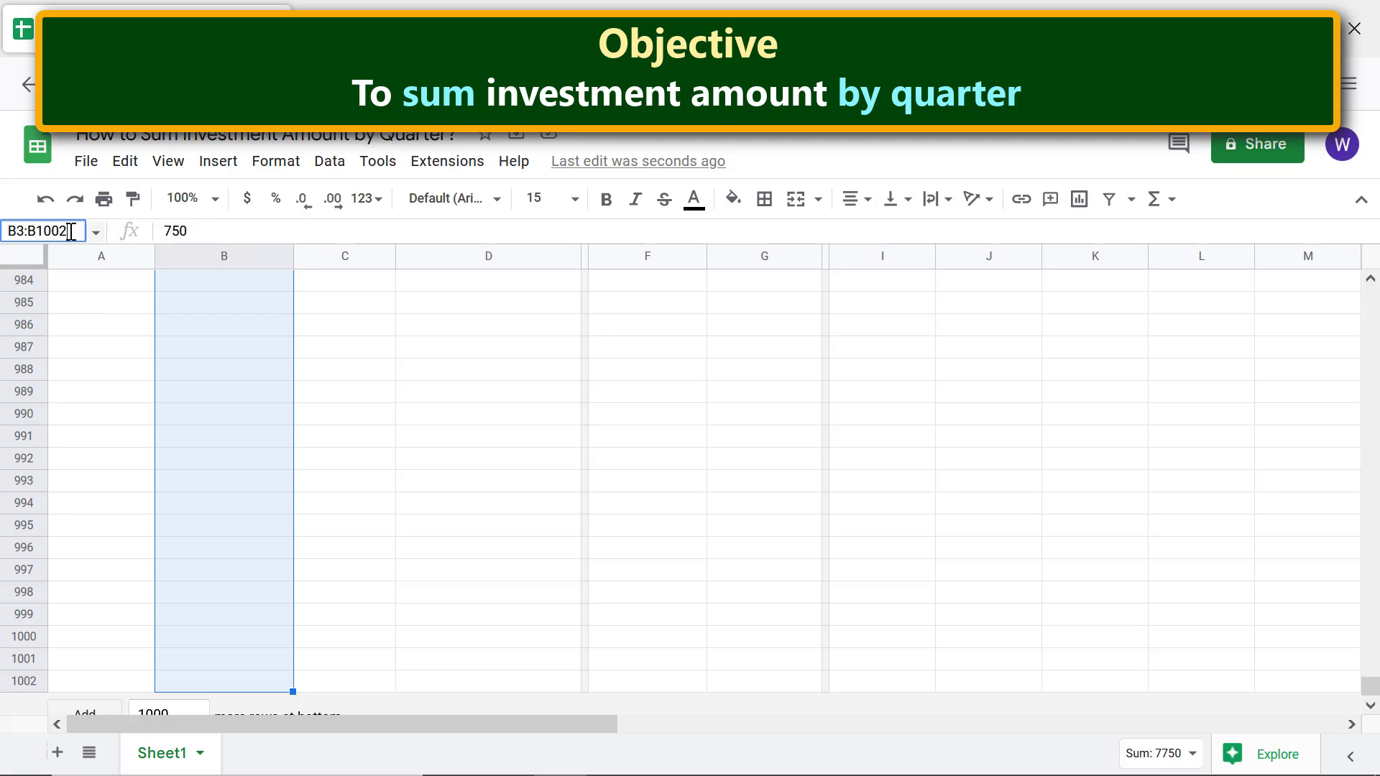
pyautogui.write('investment_amount')
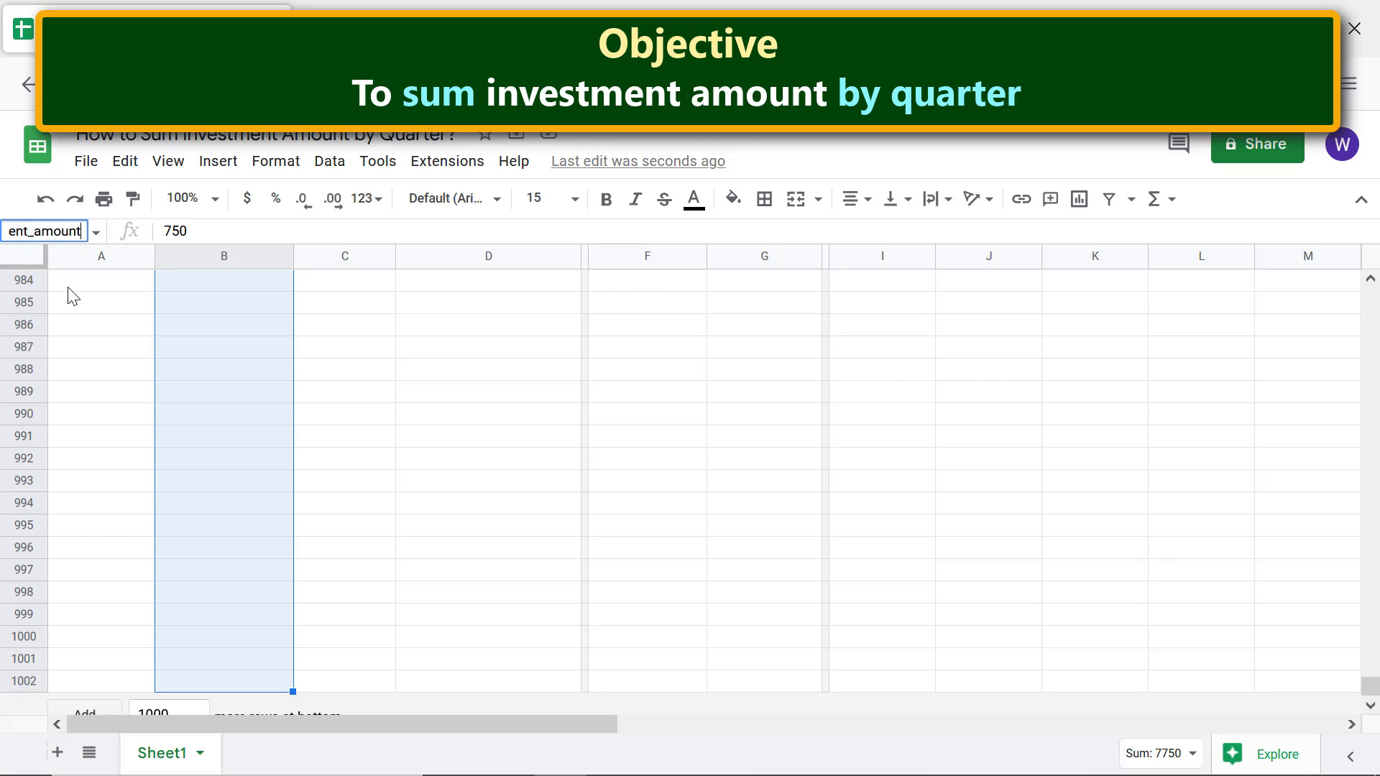
pyautogui.press('Return')
pyautogui.click(176, 579)
pyautogui.hotkey('ctrl', 'Up')
pyautogui.hotkey('ctrl', 'Up')
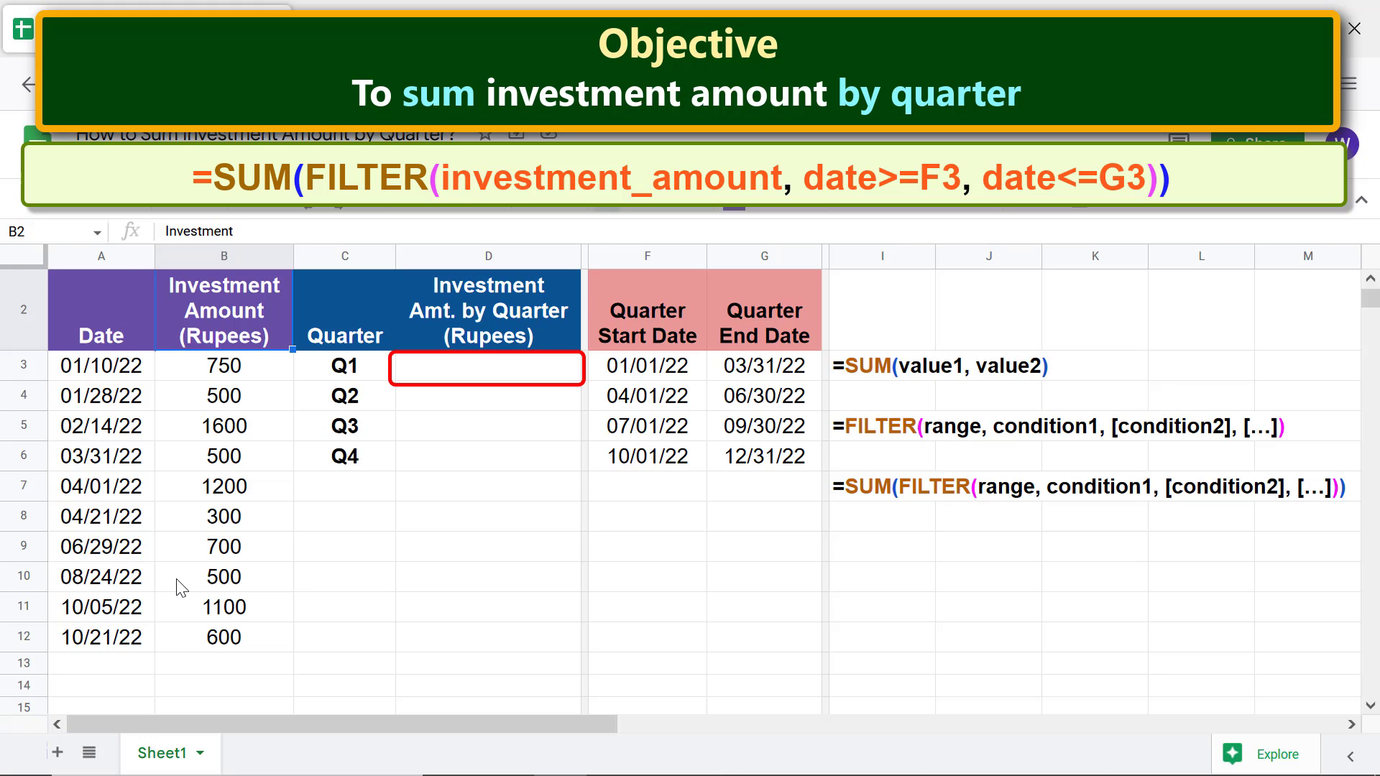
pyautogui.click(477, 371)
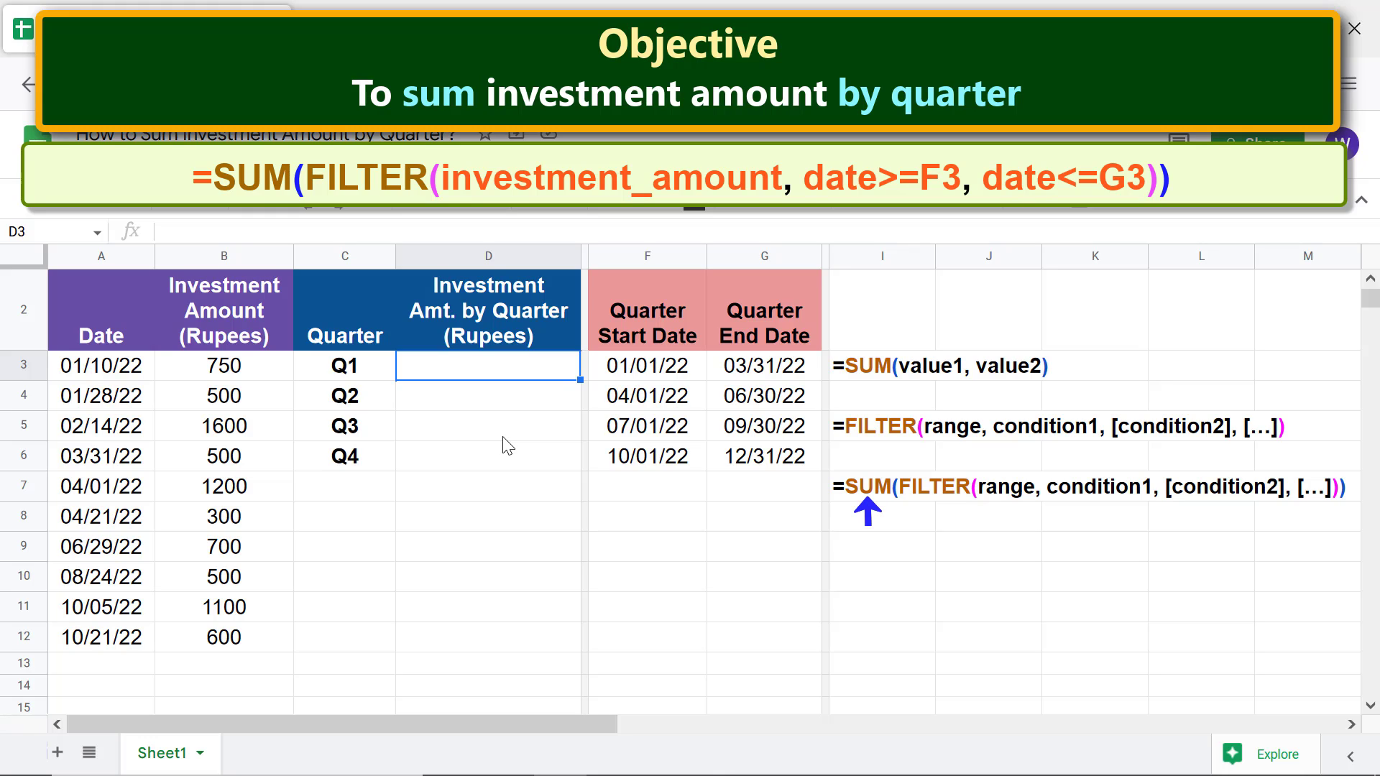
# - Start D3's formula as =SUM(FILTER(investment_amount, using the autocomplete suggestions
pyautogui.write('=')
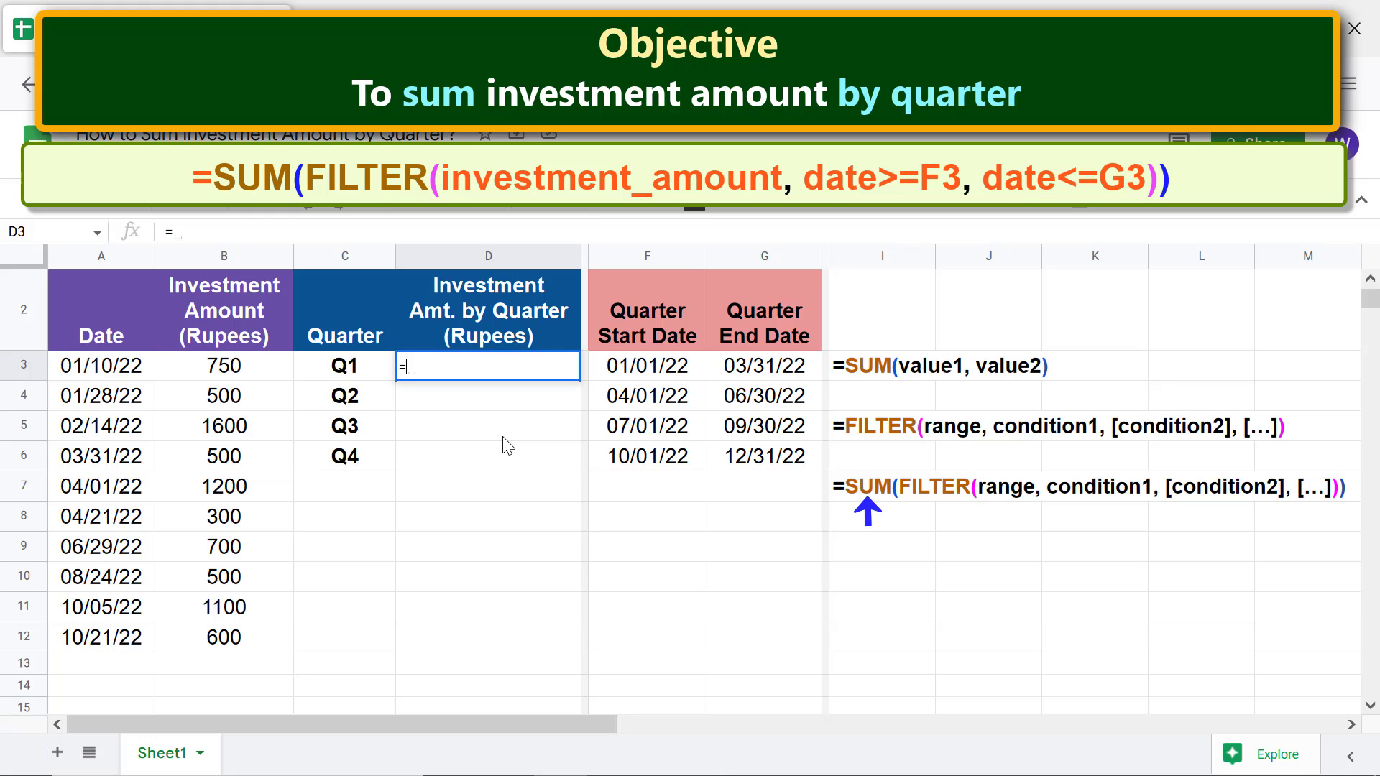
pyautogui.write('su')
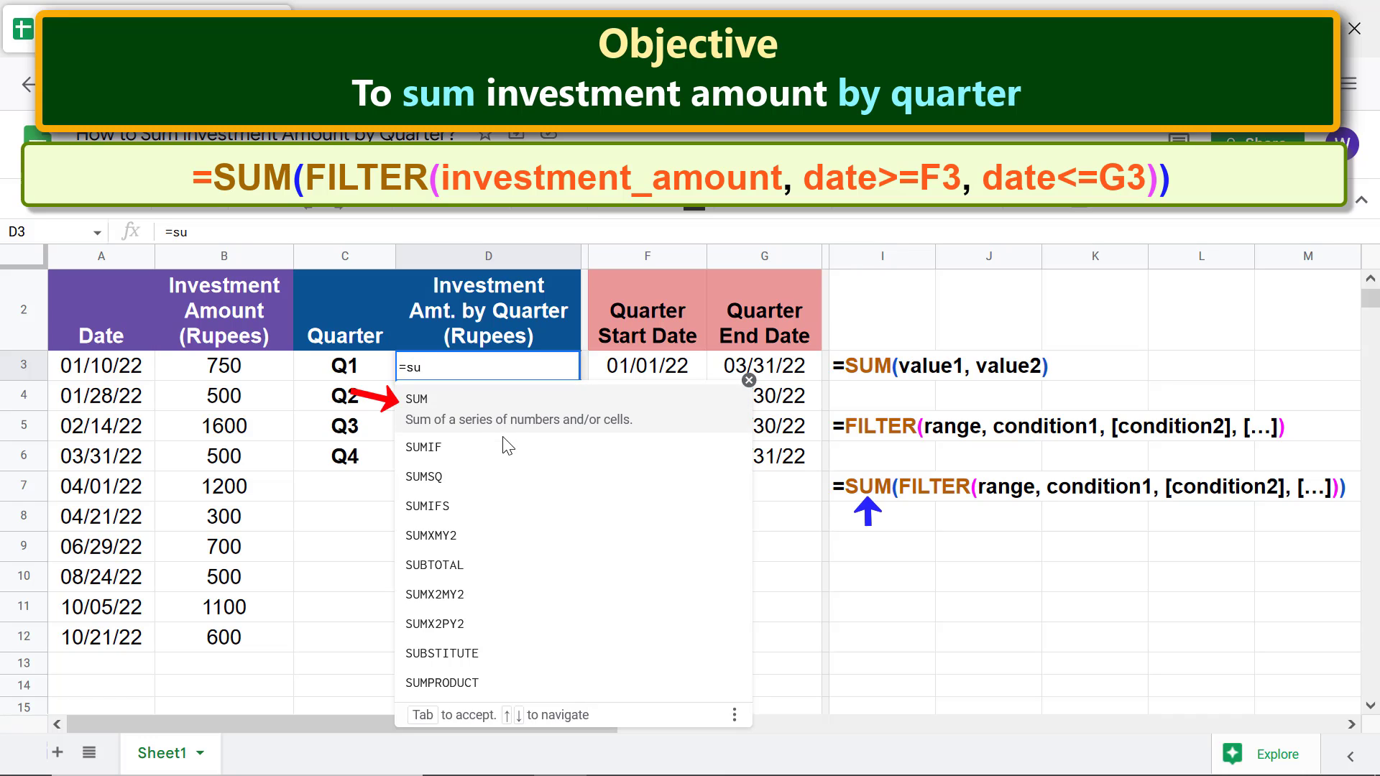
pyautogui.click(435, 400)
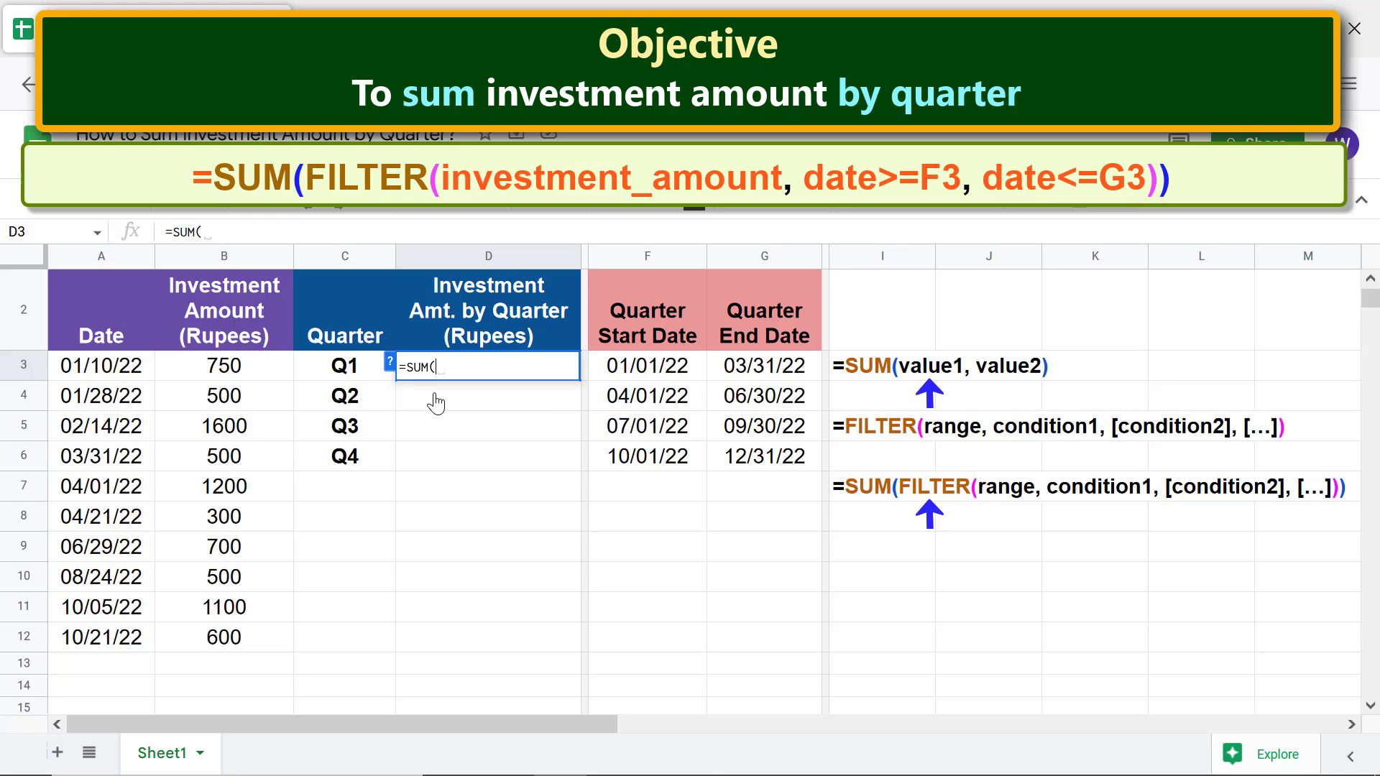
pyautogui.write('fil')
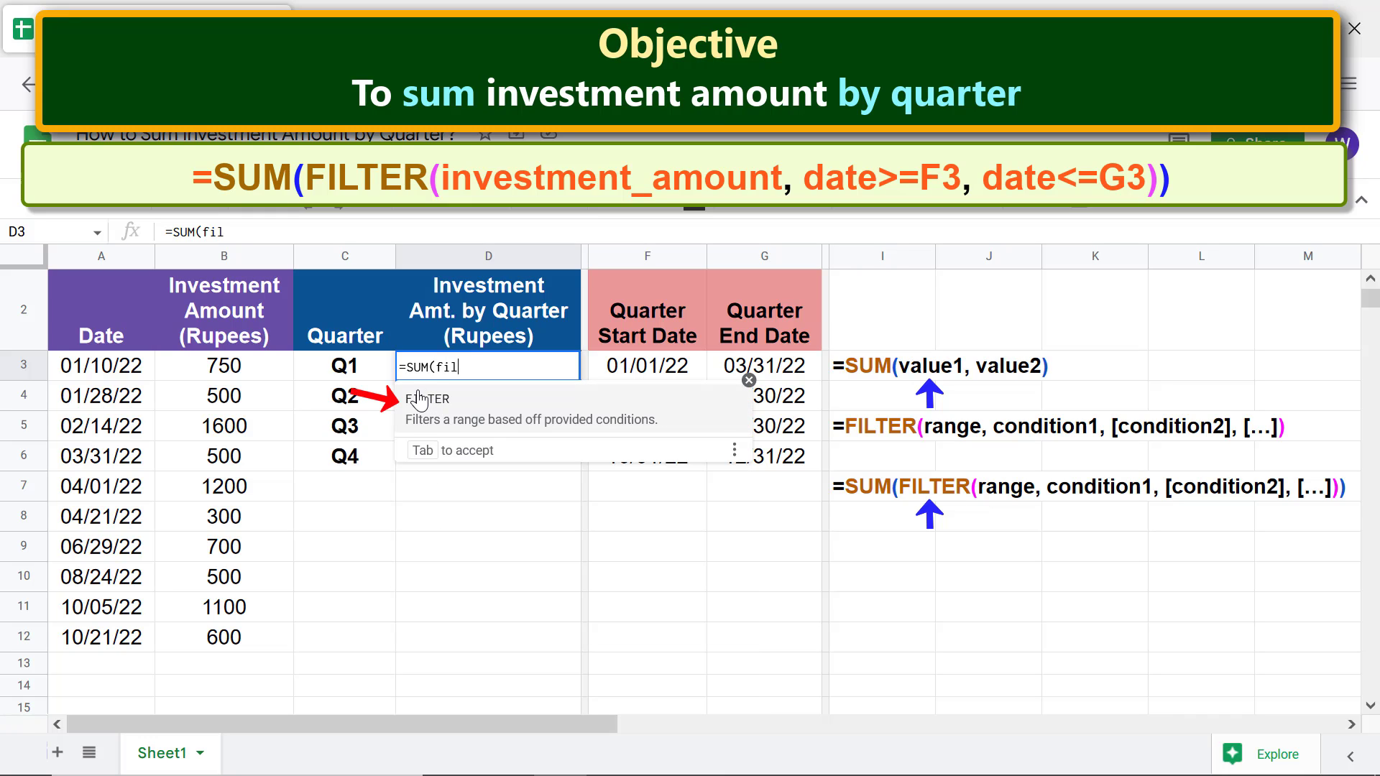
pyautogui.click(421, 399)
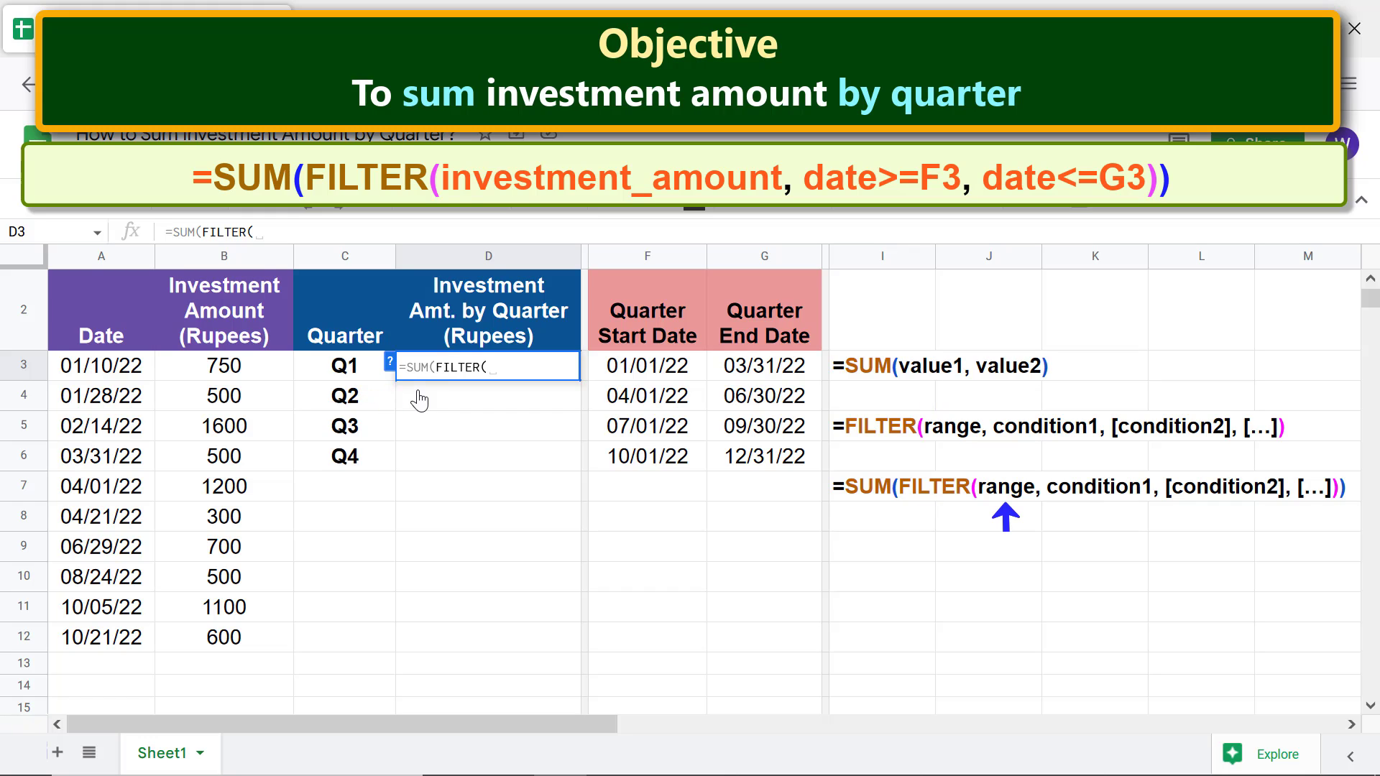
pyautogui.write('i')
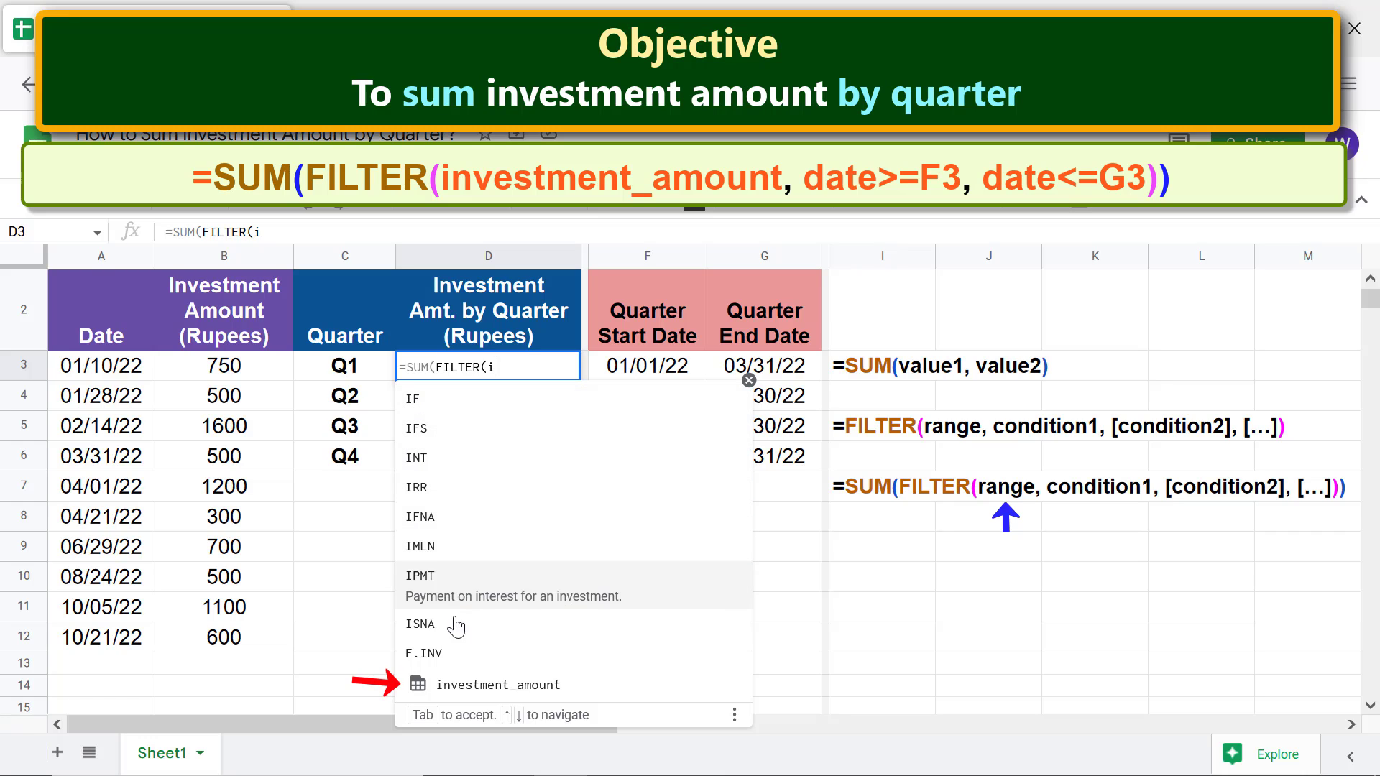
pyautogui.click(468, 683)
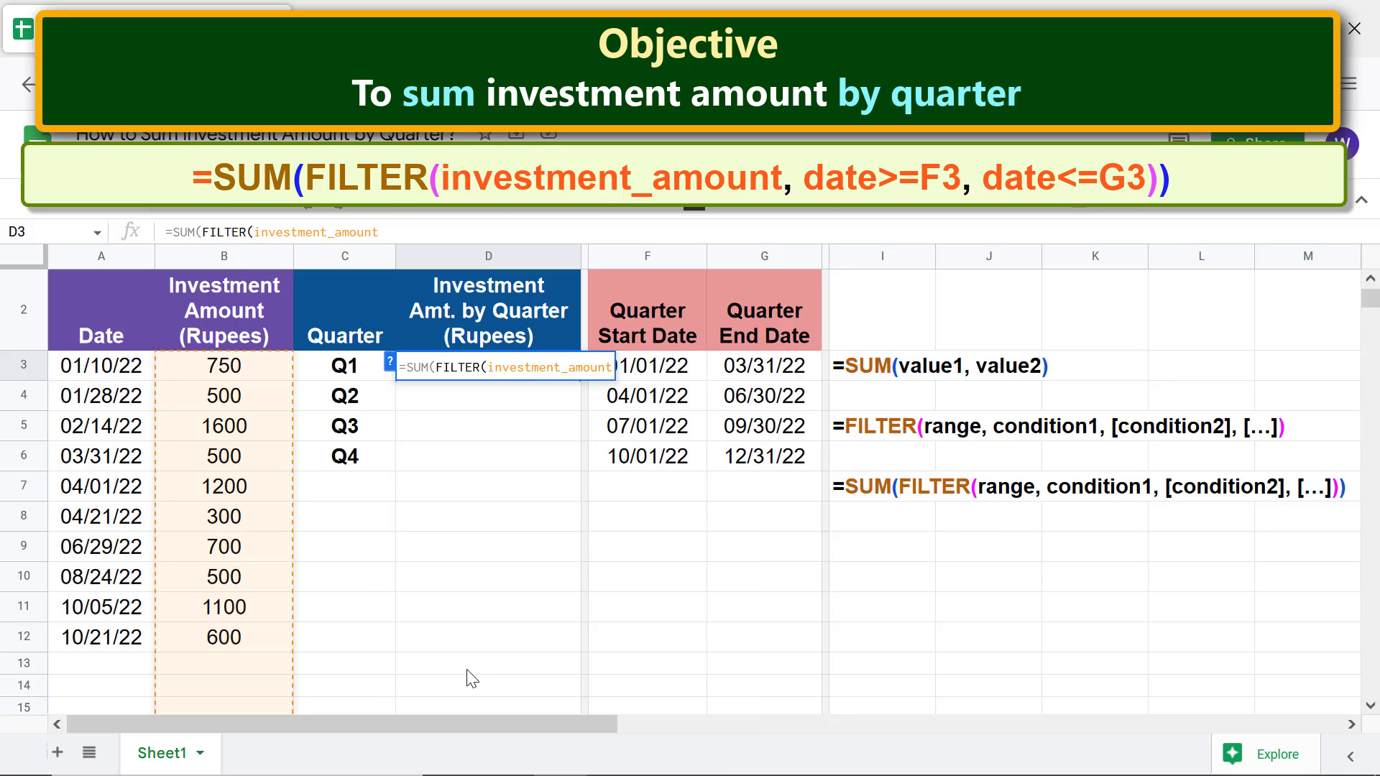
pyautogui.write(',')
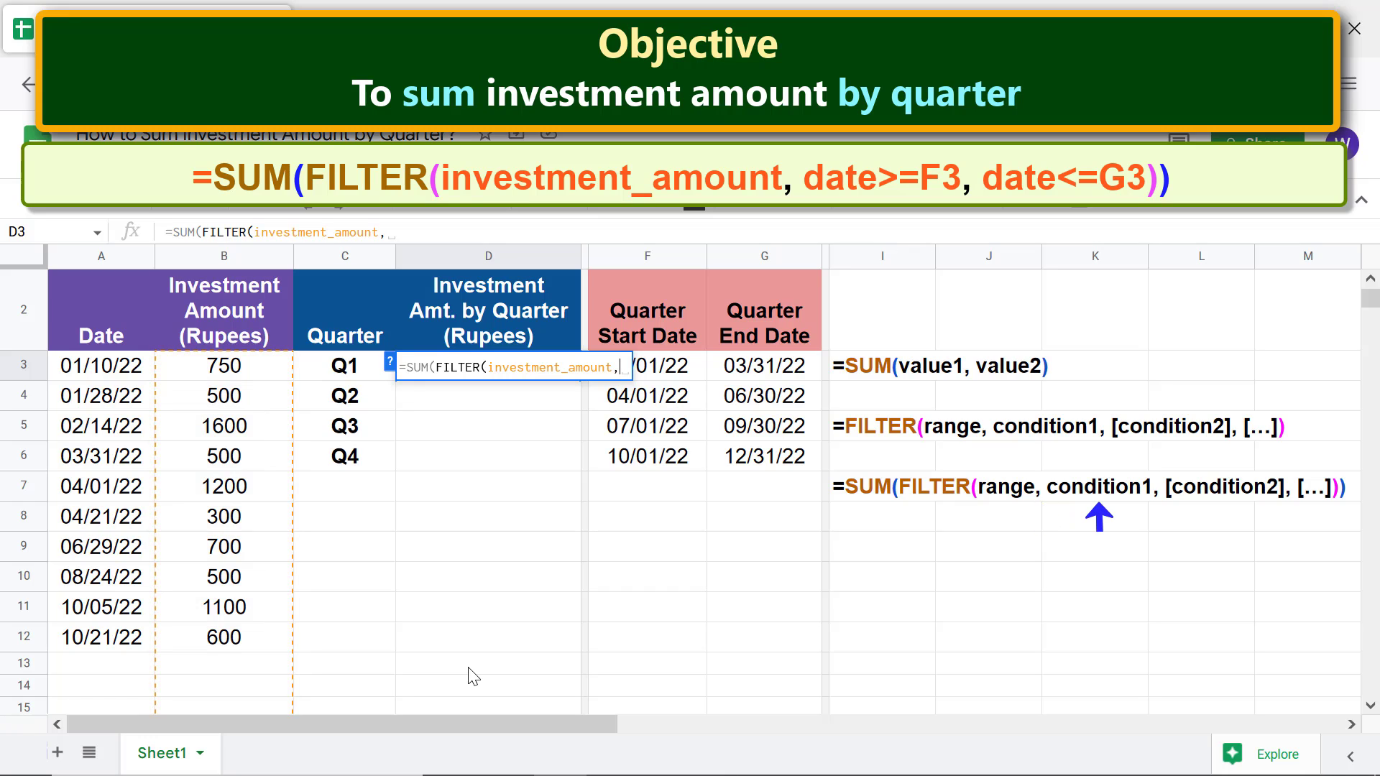
# - Add the conditions date>=F3 and date<=G3 to D3's formula and close both parentheses
pyautogui.press('BackSpace')
pyautogui.write('d')
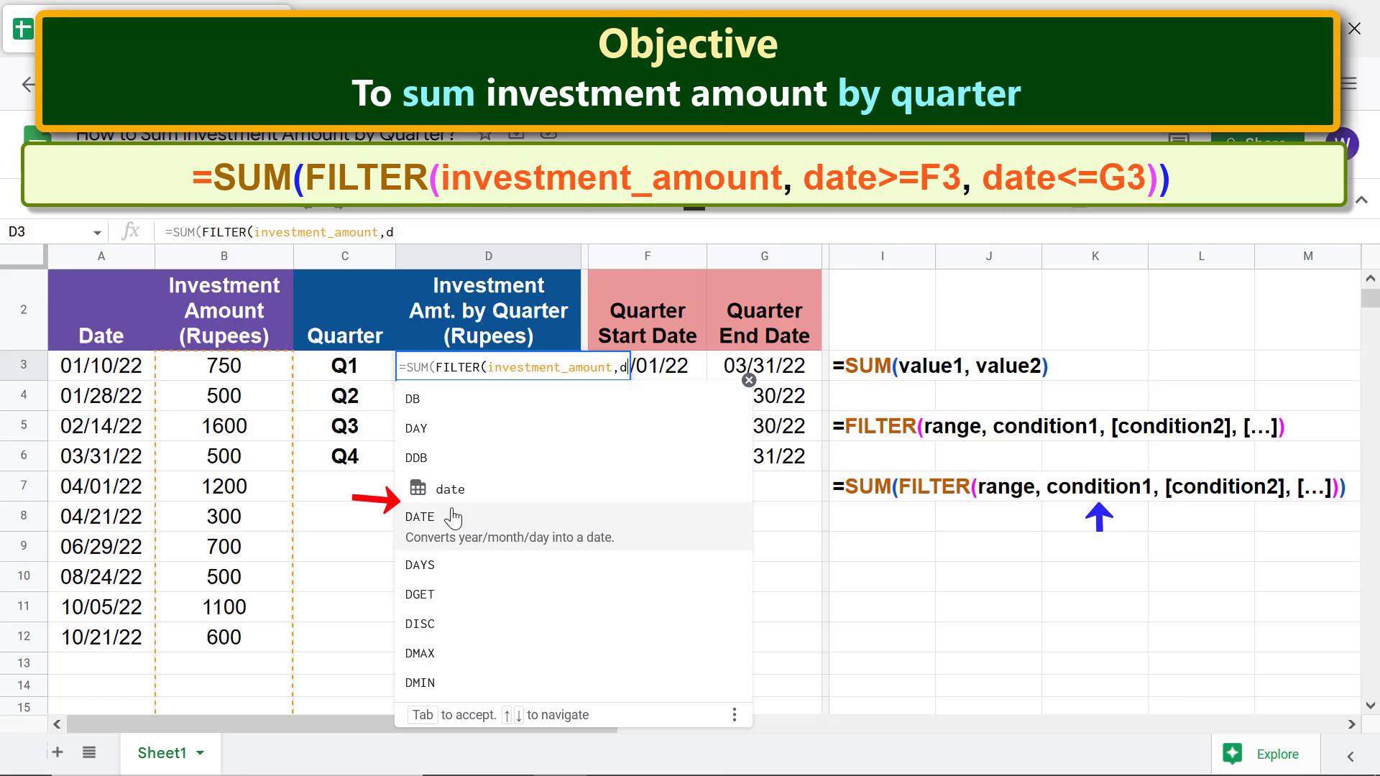
pyautogui.click(450, 490)
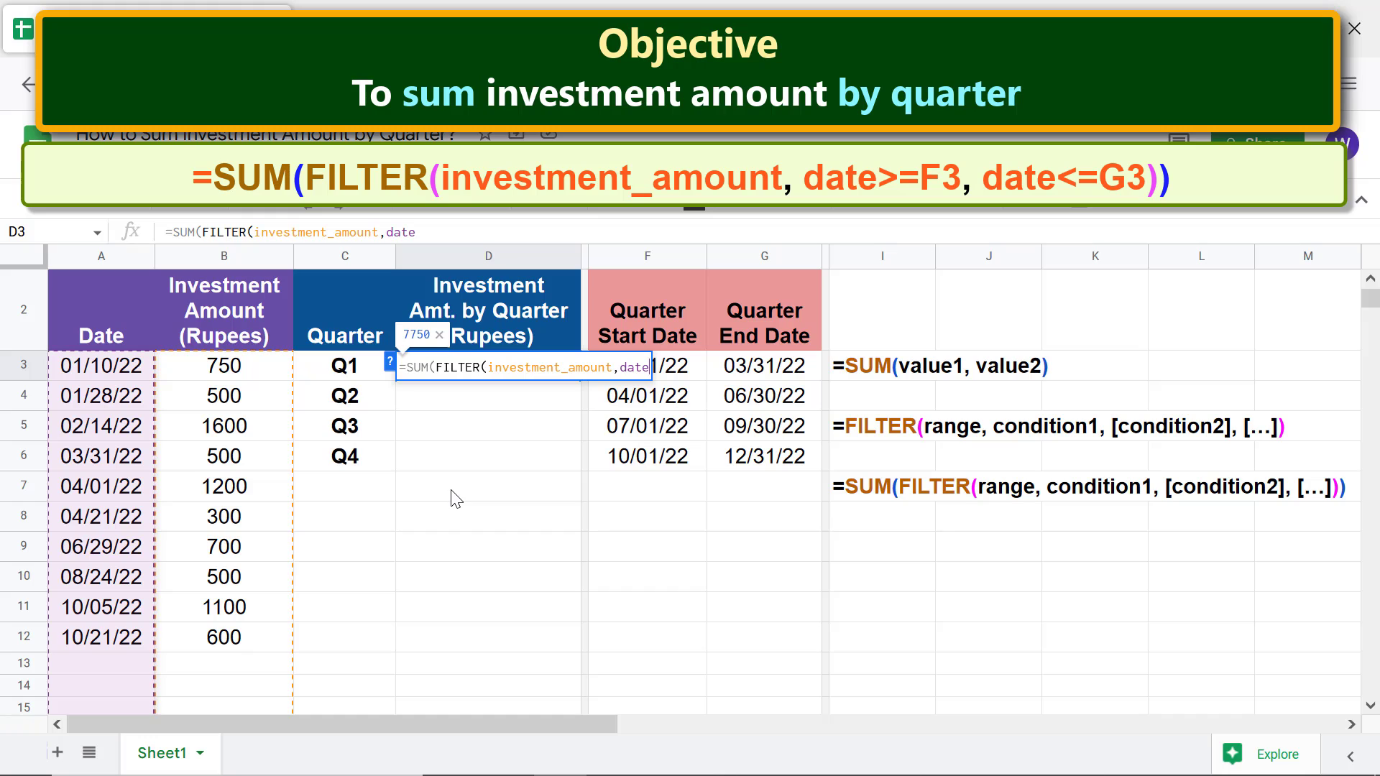
pyautogui.write('>=')
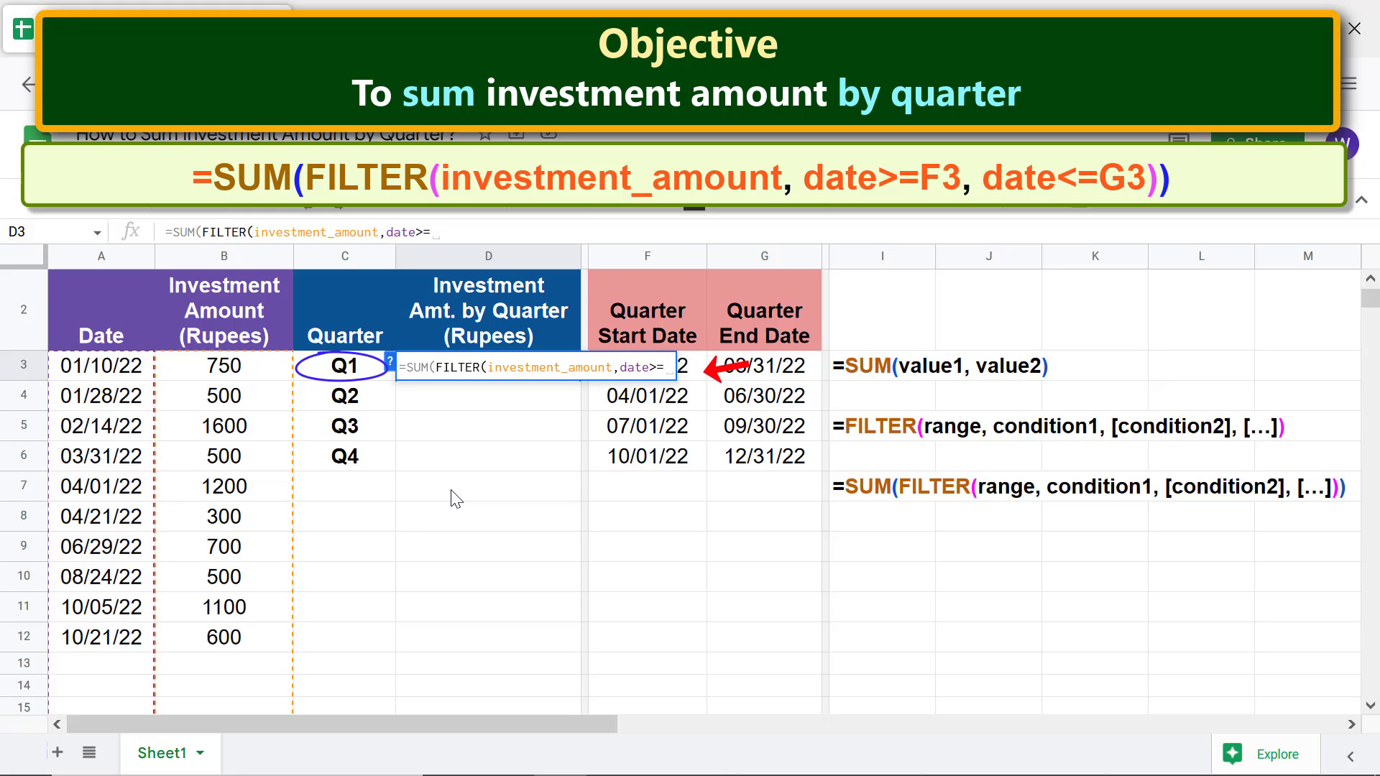
pyautogui.click(690, 378)
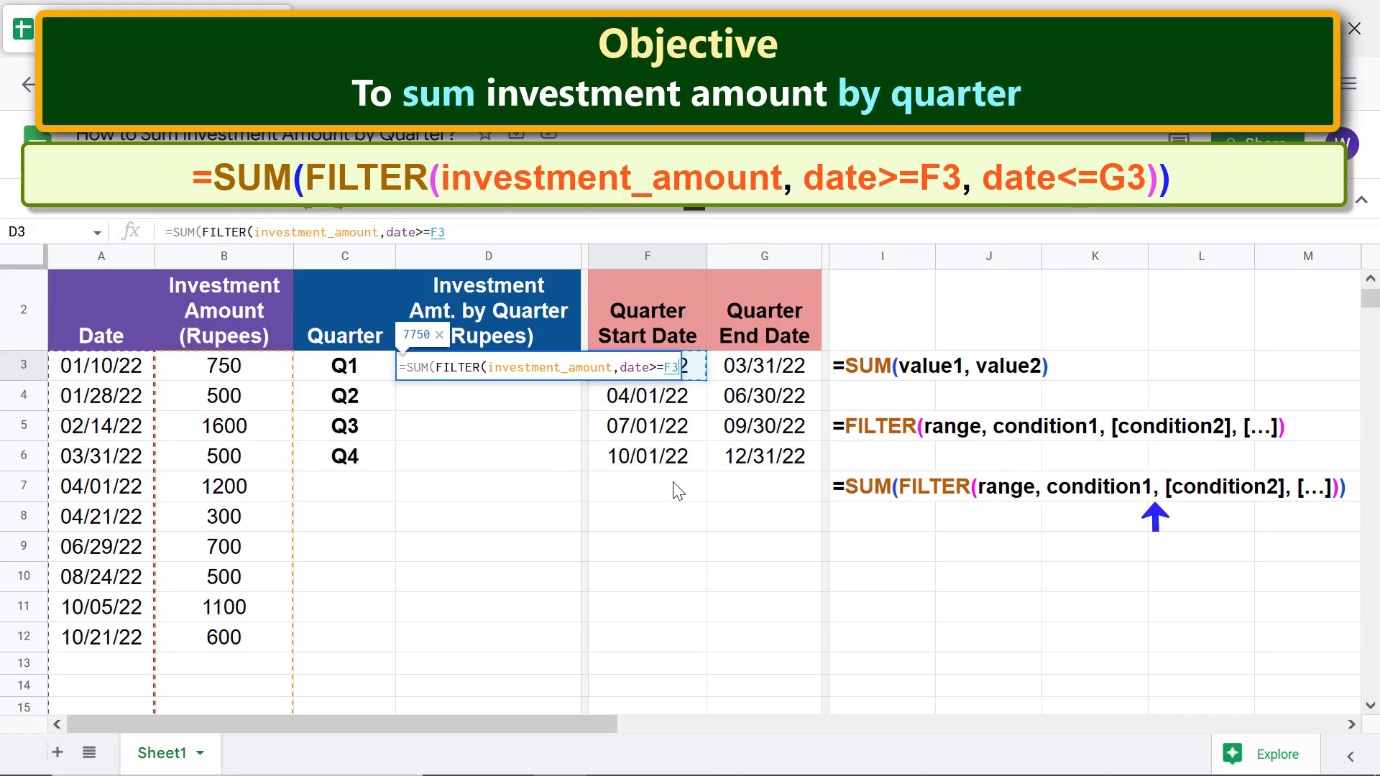
pyautogui.write(',')
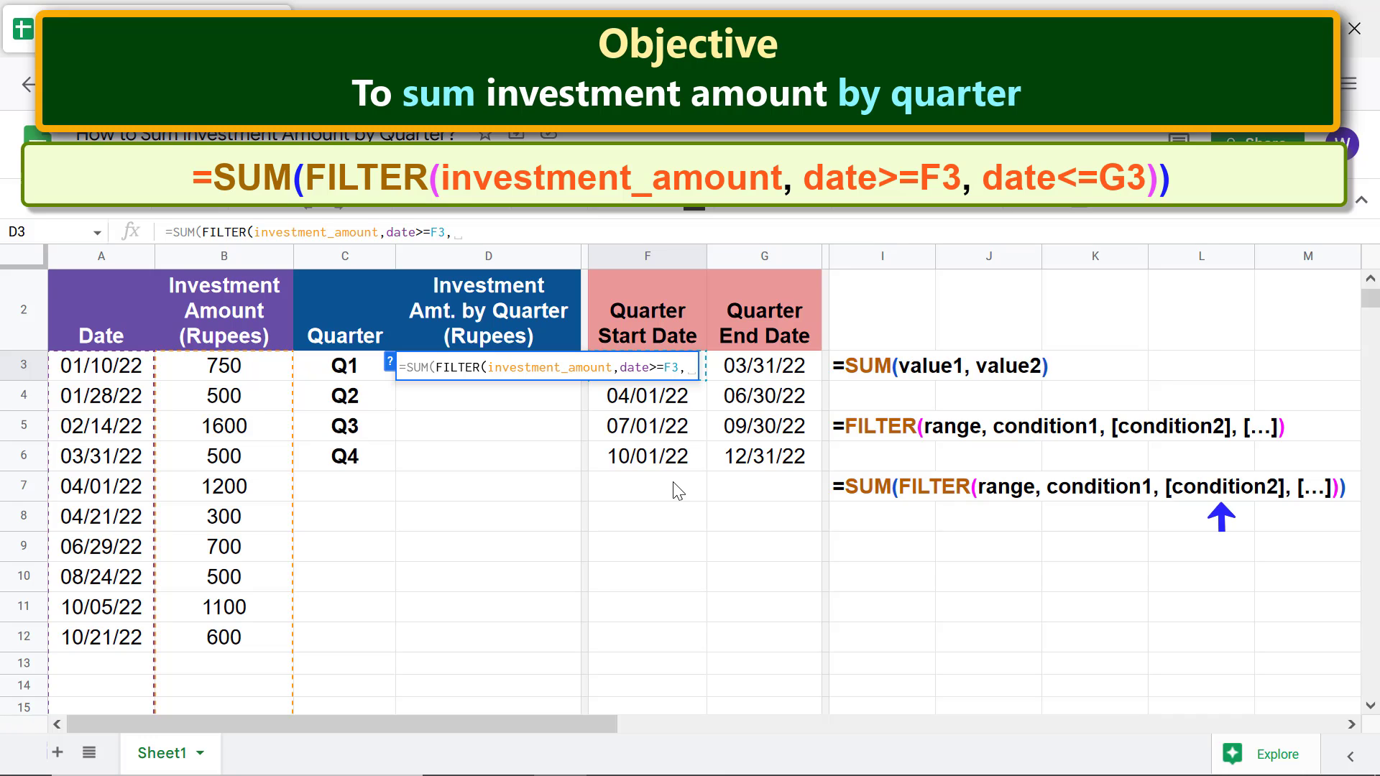
pyautogui.write('d')
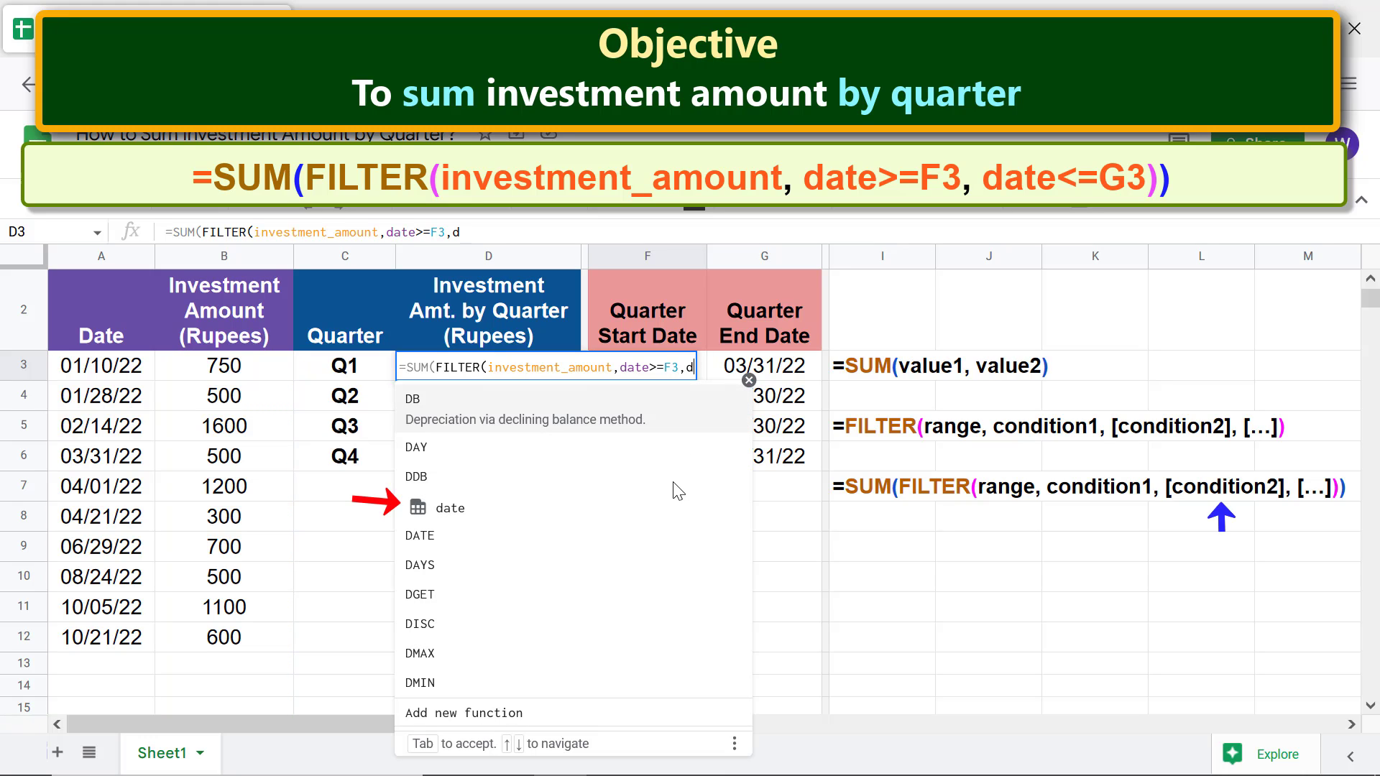
pyautogui.click(450, 505)
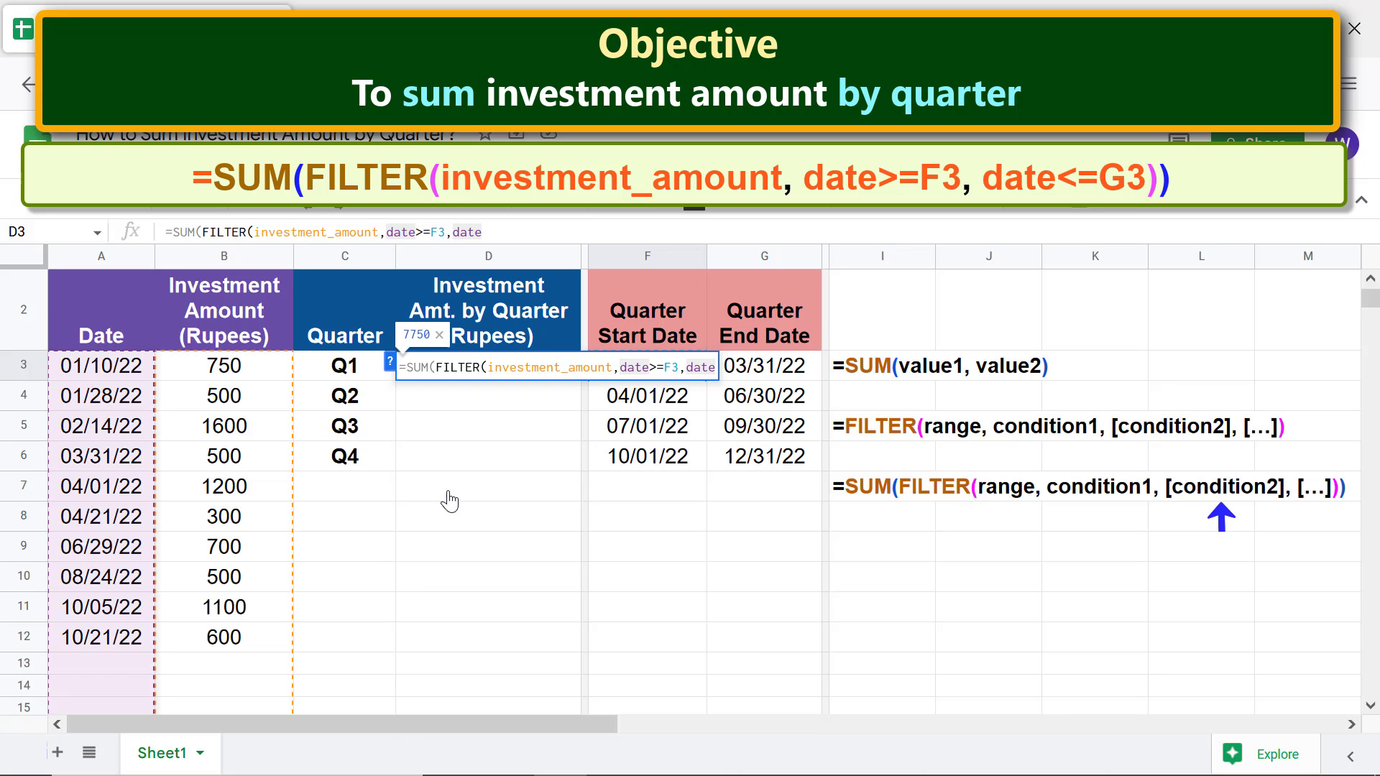
pyautogui.write('<')
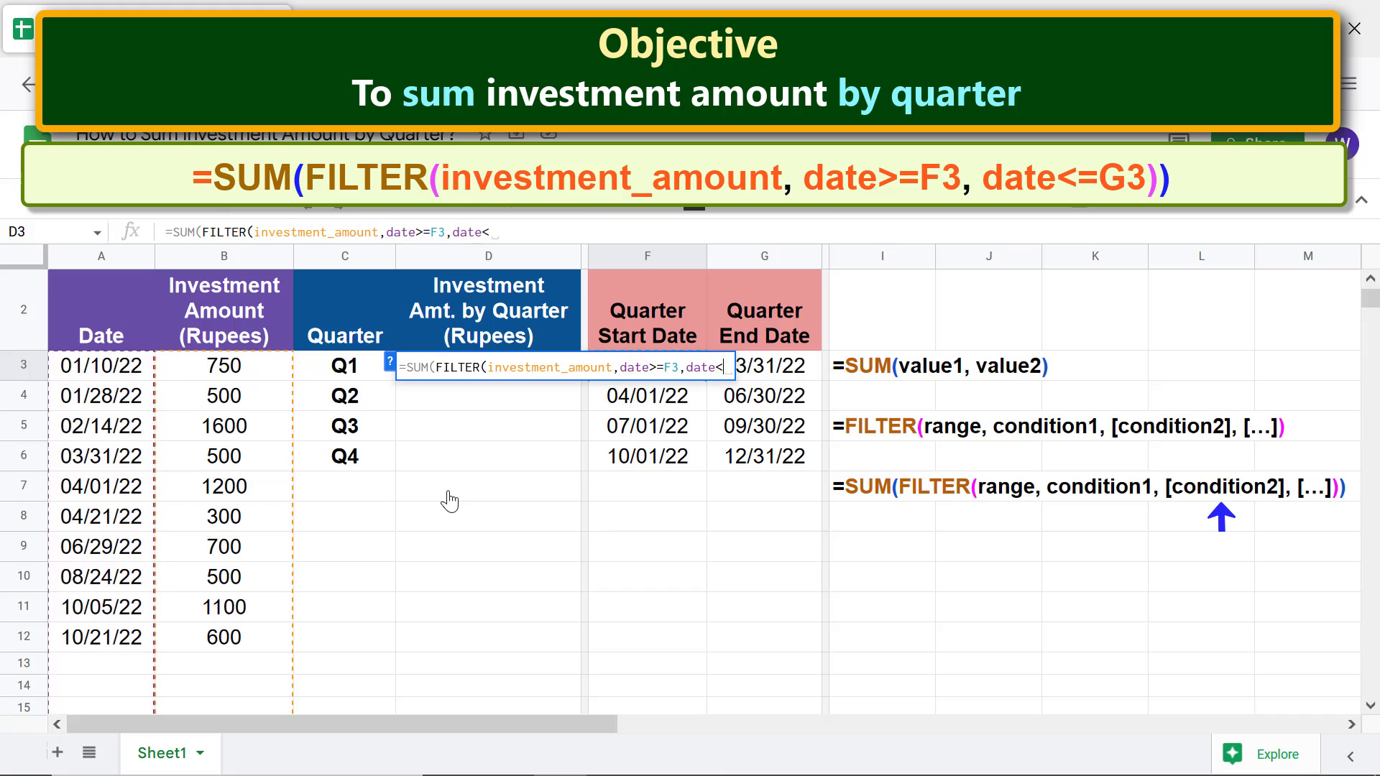
pyautogui.write('=')
pyautogui.click(778, 371)
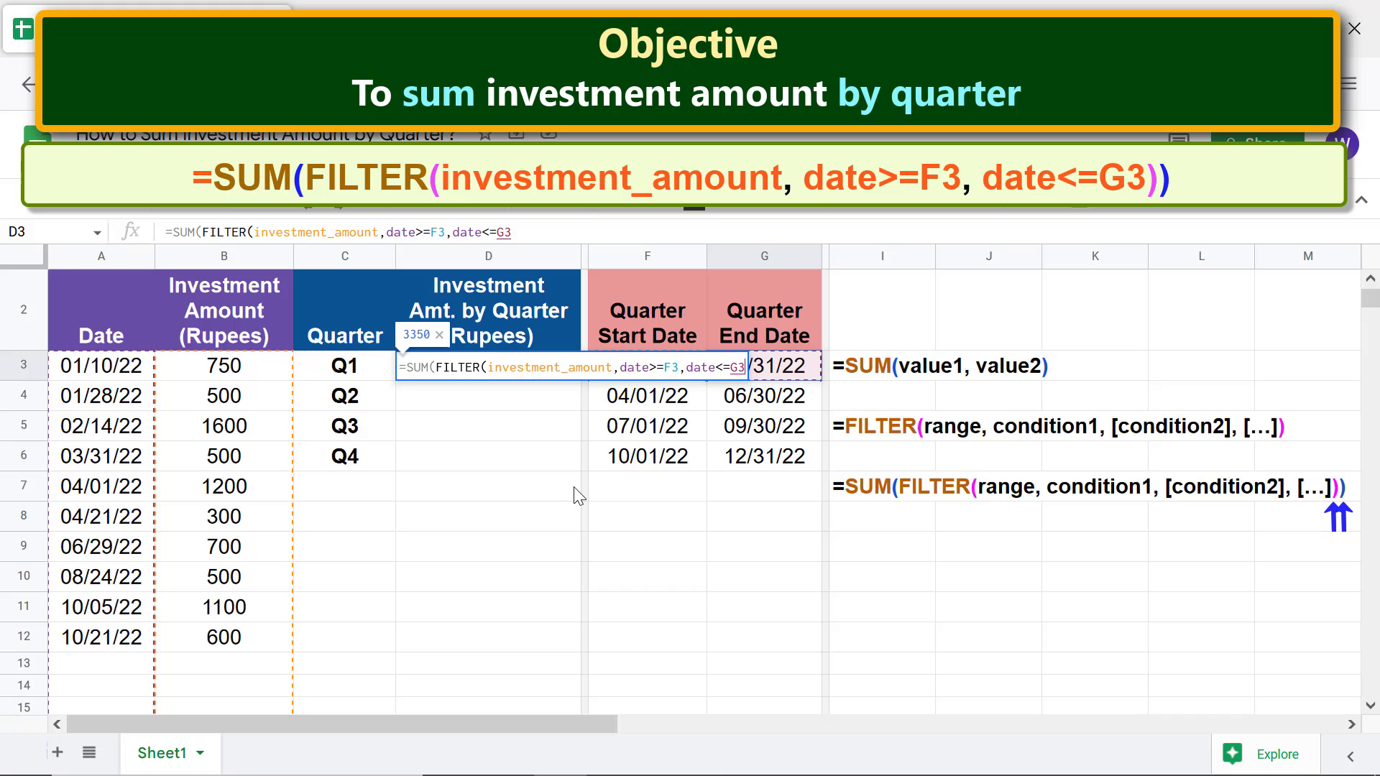
pyautogui.write('))')
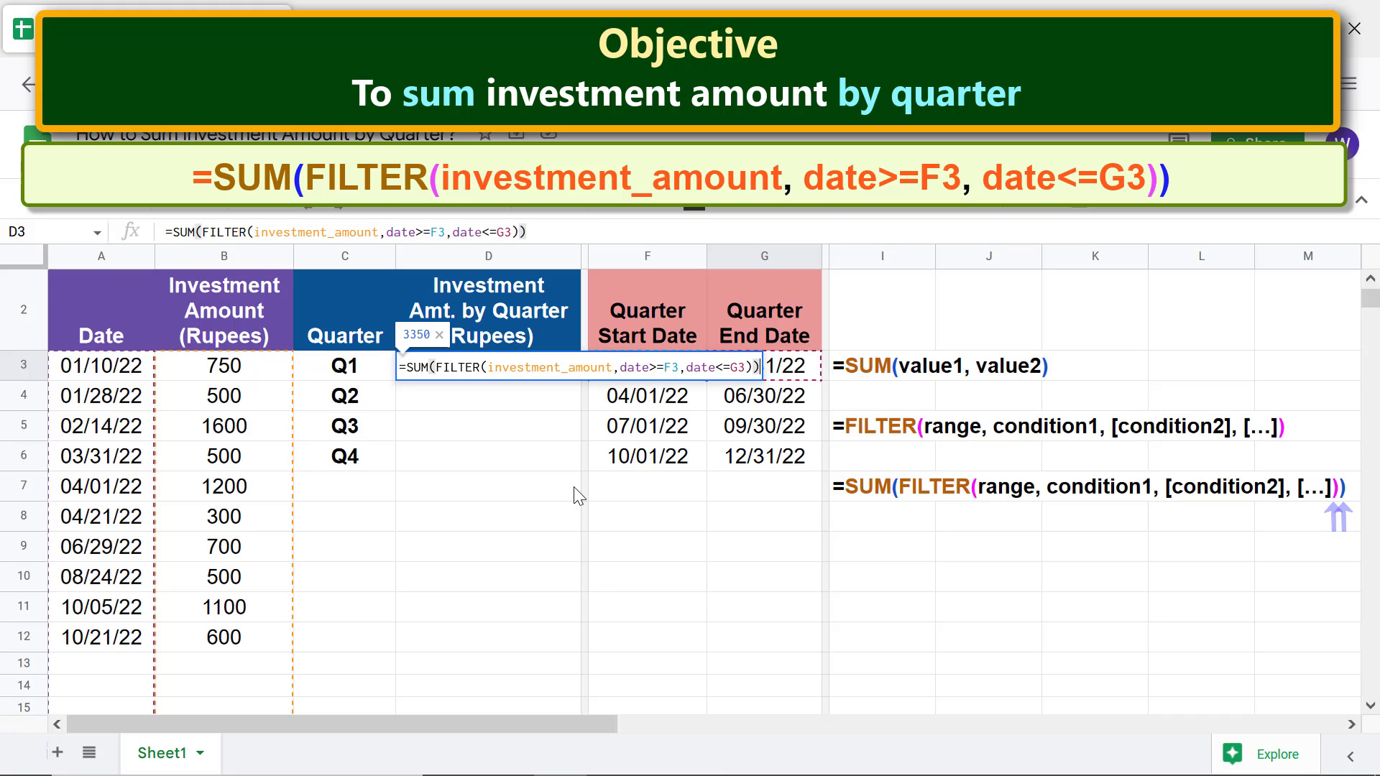
# - Enter D3's formula, accept the suggested autofill down column D, and clear the zeros in D7:D12
pyautogui.press('Return')
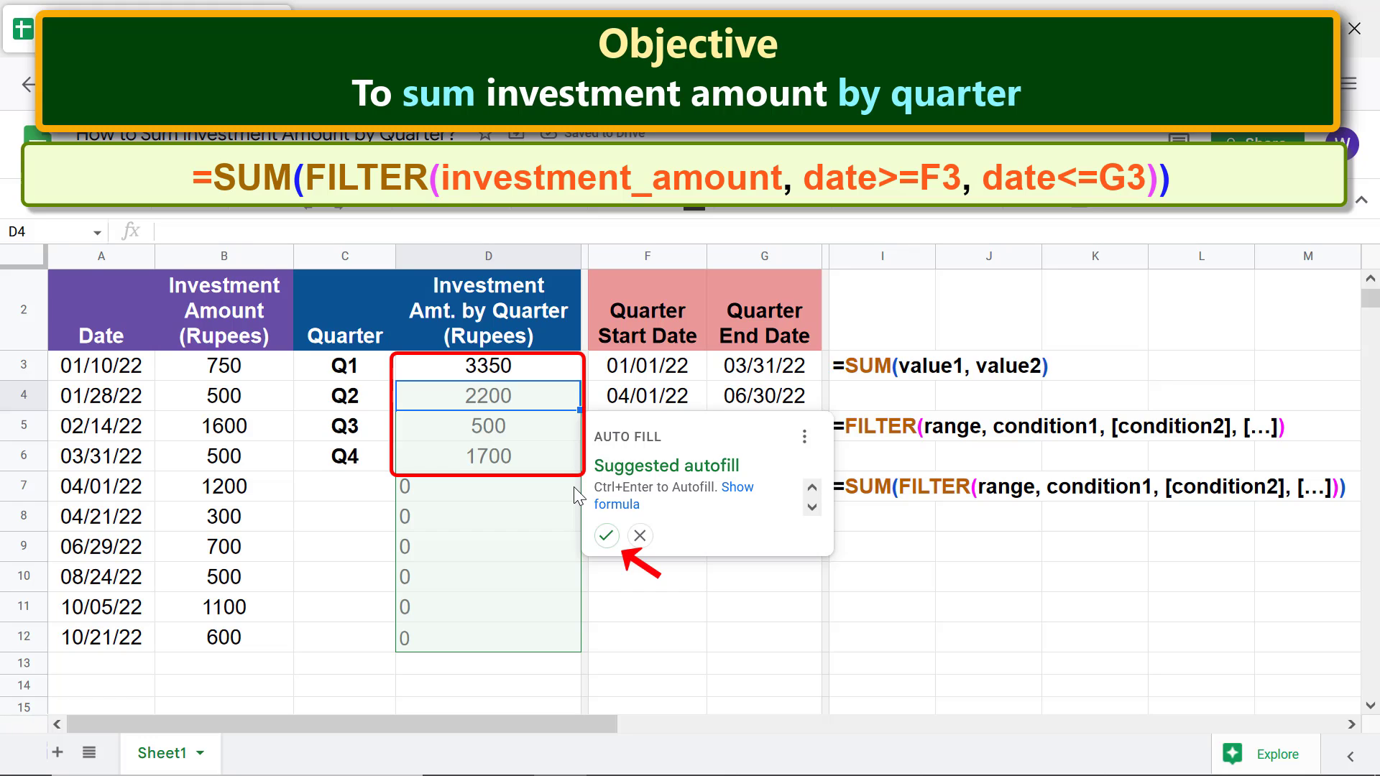
pyautogui.click(606, 535)
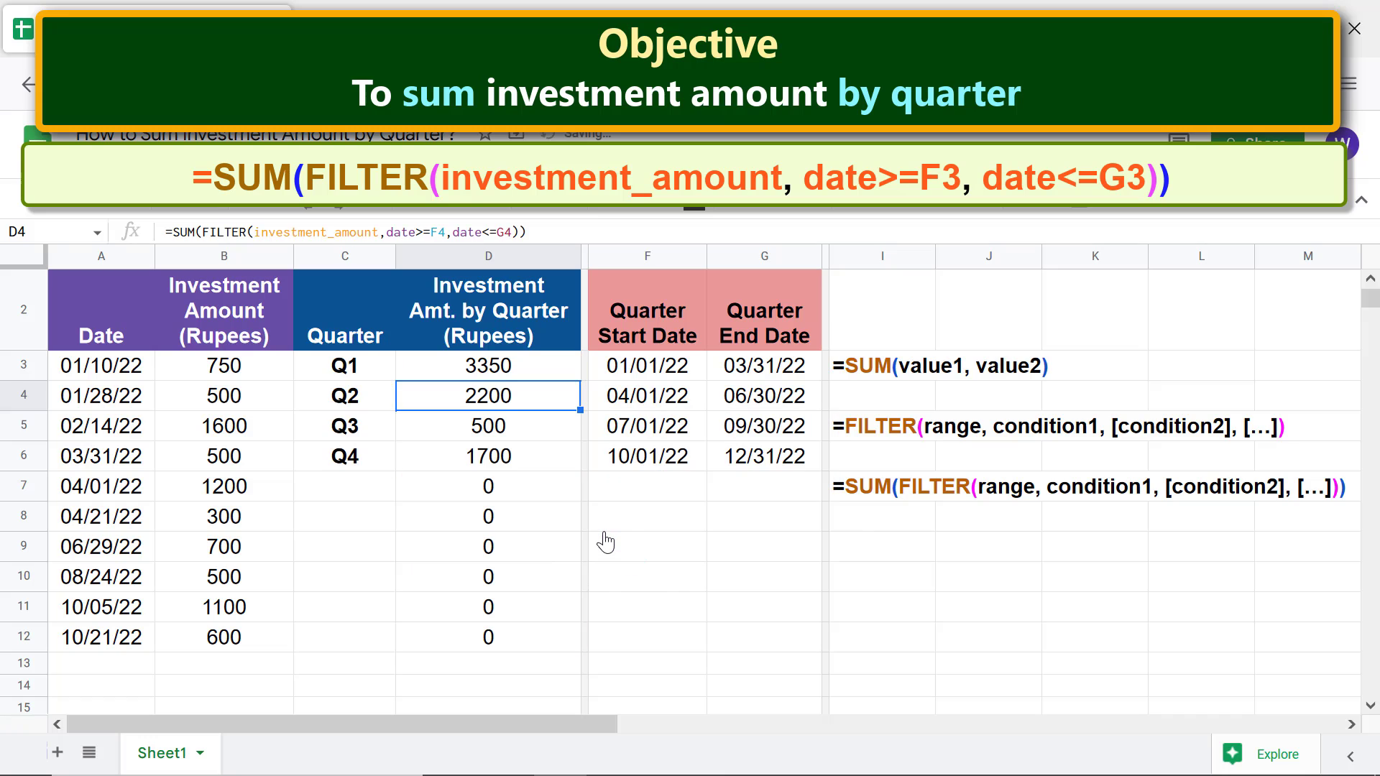
pyautogui.click(554, 494)
pyautogui.keyDown('shift'); pyautogui.click(539, 631); pyautogui.keyUp('shift')
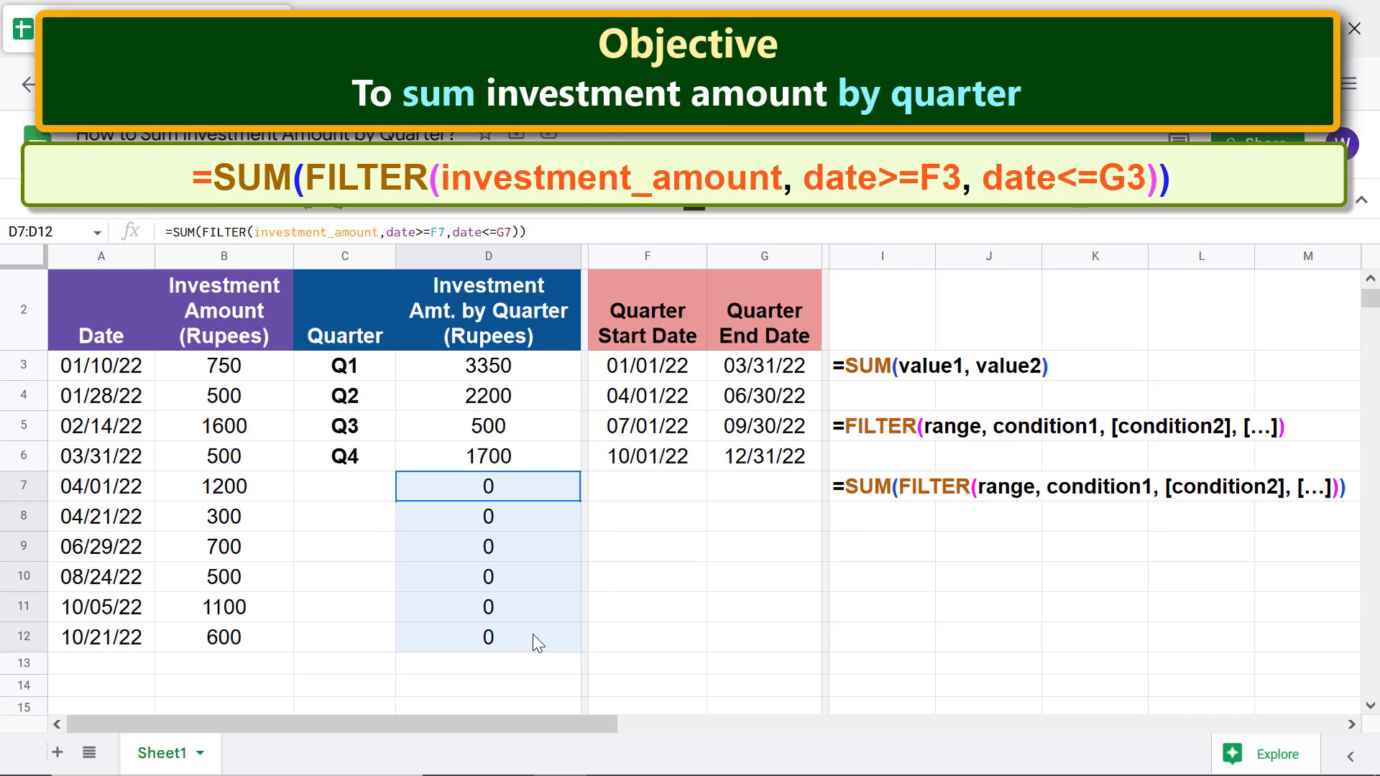
pyautogui.press('Delete')
pyautogui.click(529, 487)
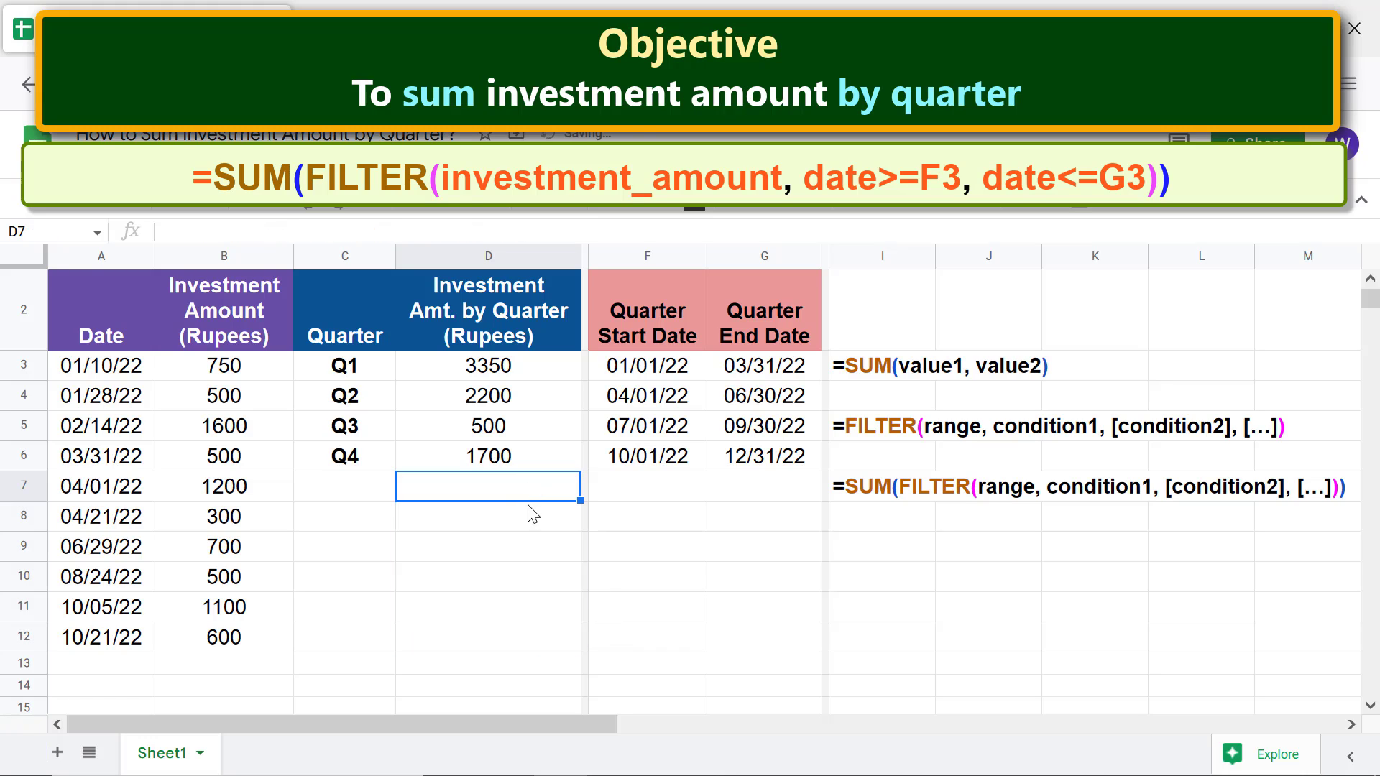